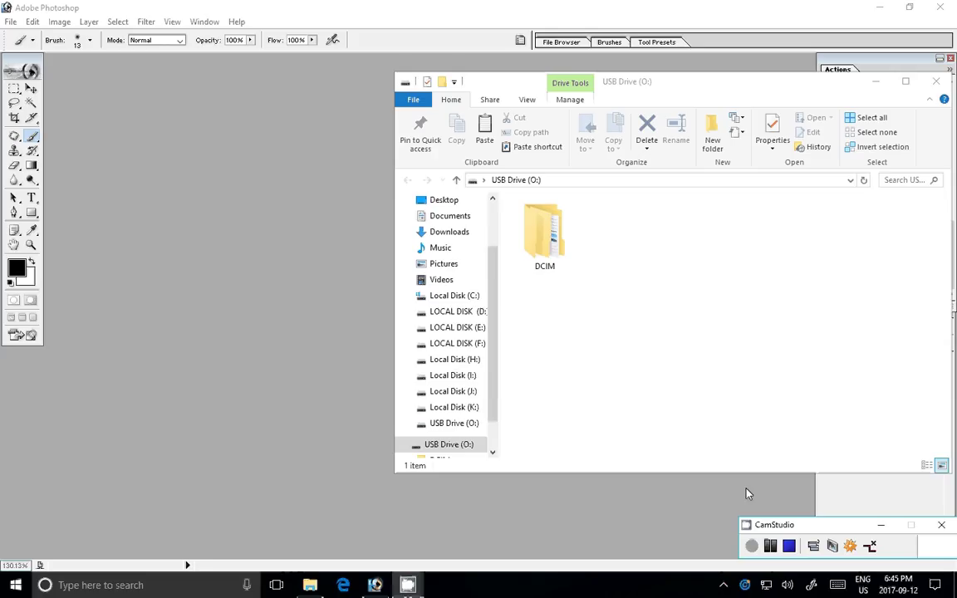
# Step: Open DSC_0333.JPG and DSC_0332.JPG from DCIM\100ND40X on the USB drive in Photoshop
pyautogui.doubleClick(529, 234)
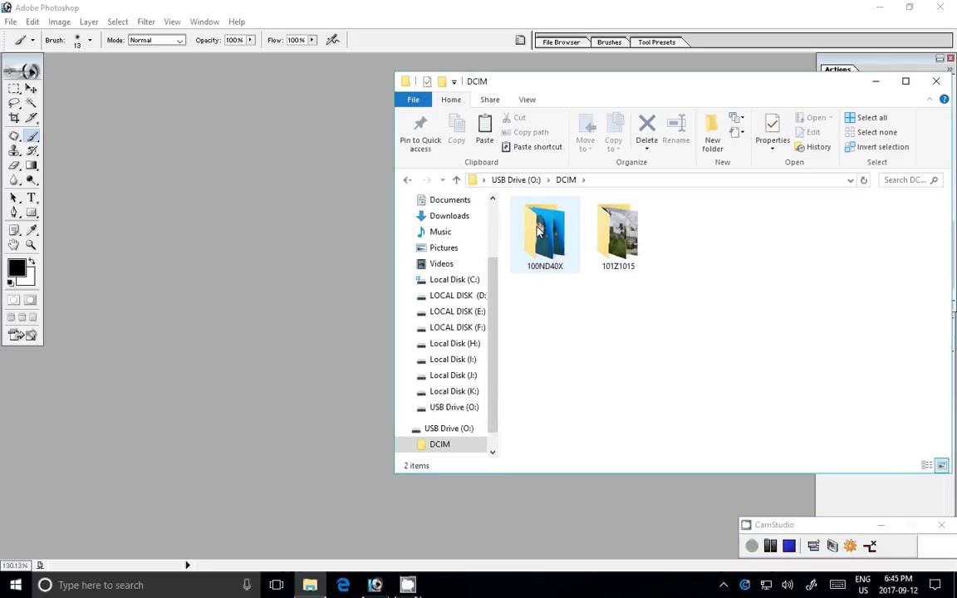
pyautogui.doubleClick(539, 233)
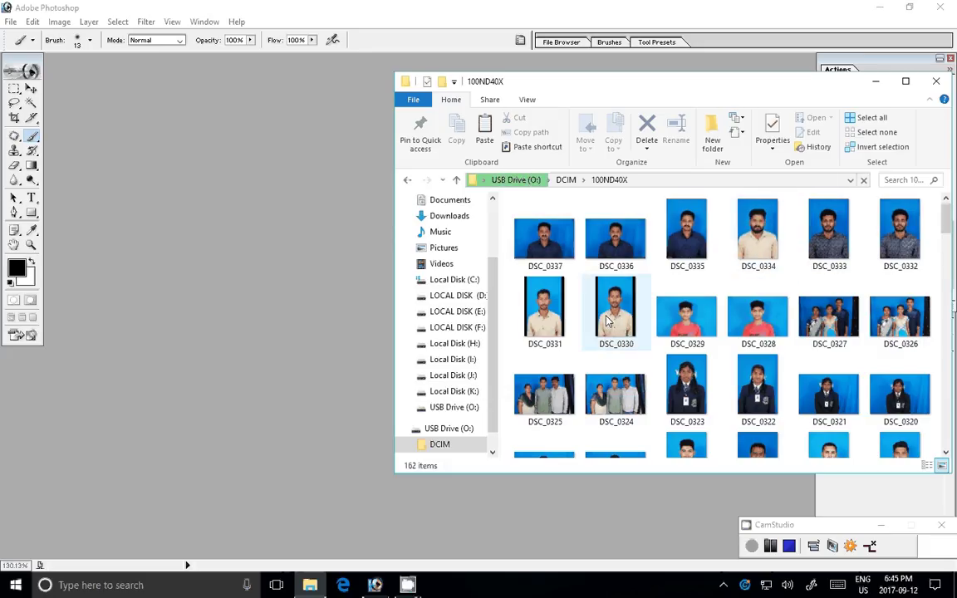
pyautogui.click(841, 243)
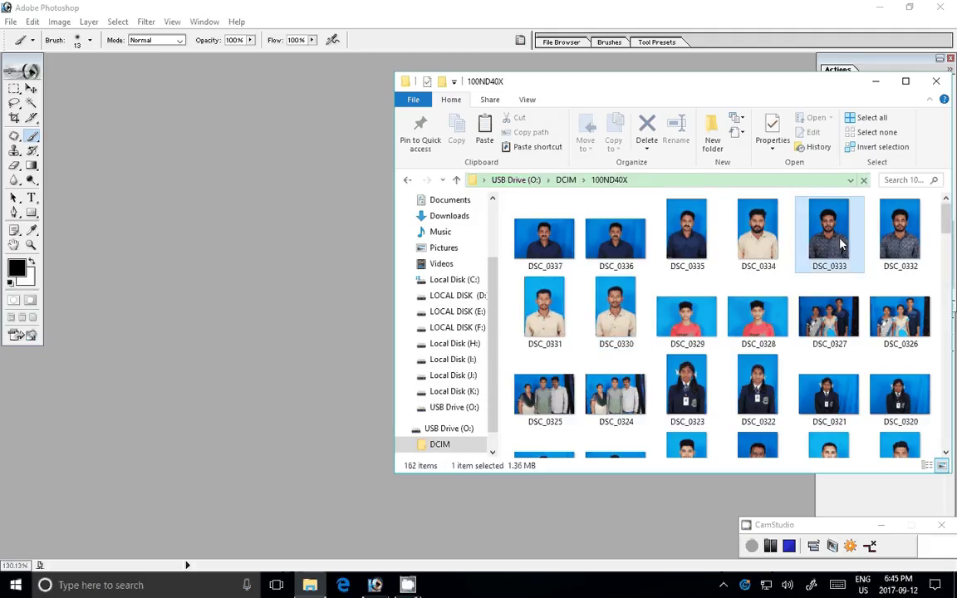
pyautogui.keyDown('ctrl'); pyautogui.click(908, 240); pyautogui.keyUp('ctrl')
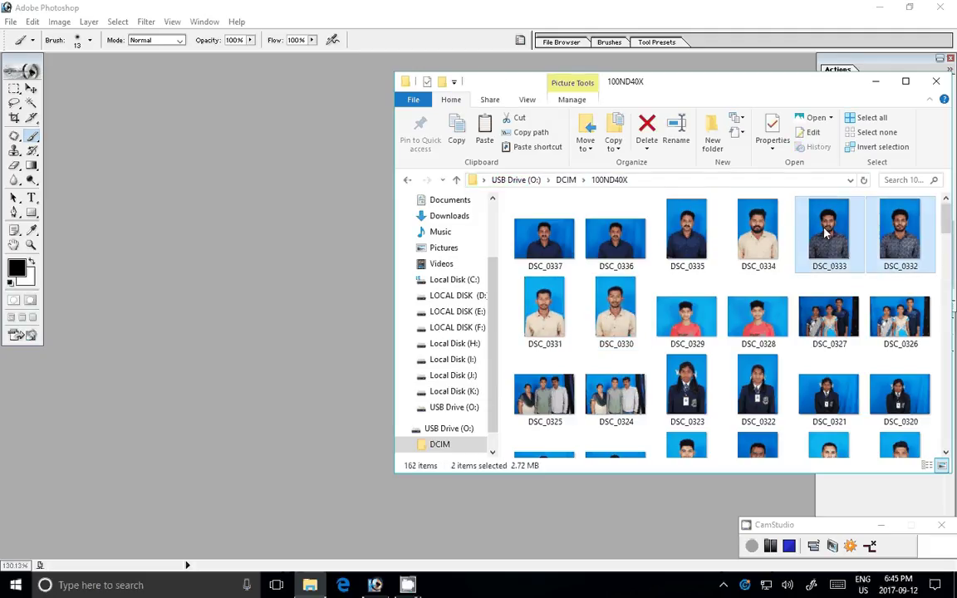
pyautogui.doubleClick(827, 235)
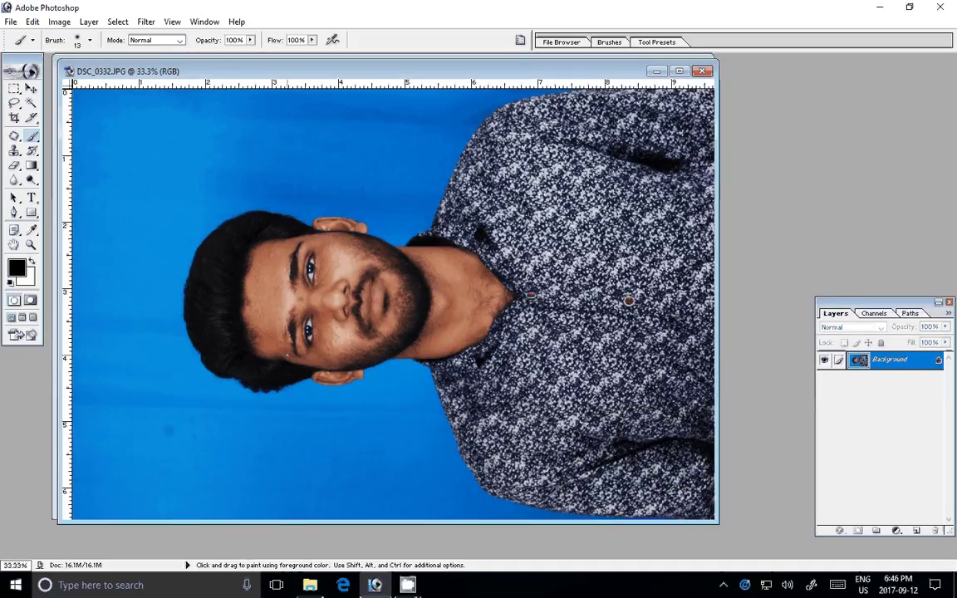
# Step: Rotate DSC_0332 and then DSC_0333 upright using Image > Rotate Canvas
pyautogui.click(59, 23)
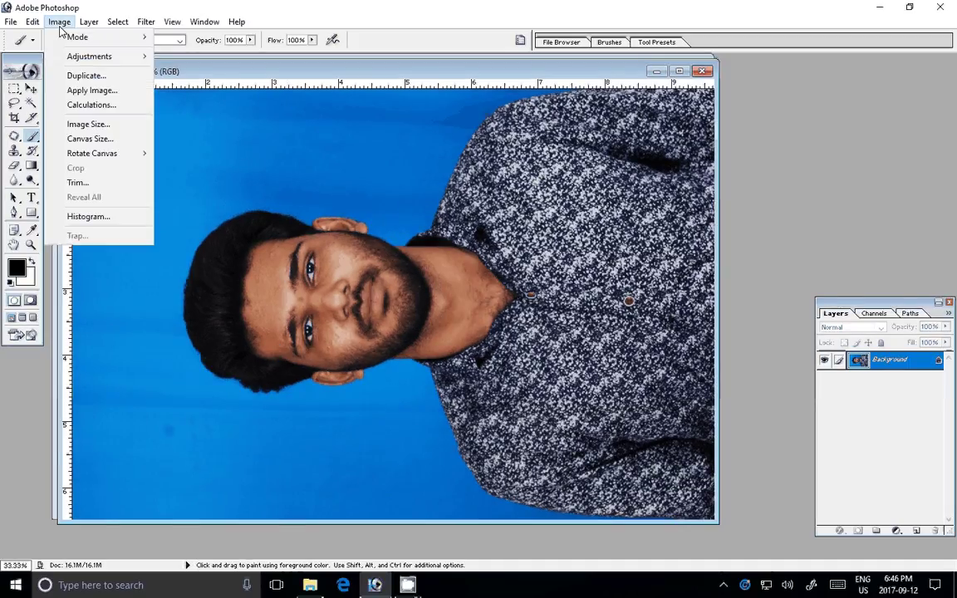
pyautogui.moveTo(92, 153)
pyautogui.click(178, 156)
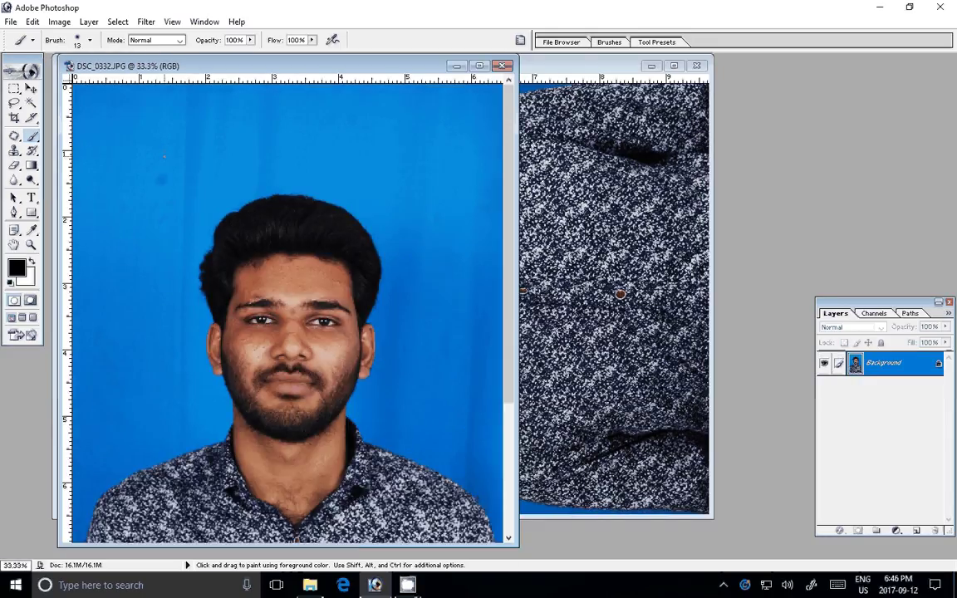
pyautogui.hotkey('ctrl', 'Tab')
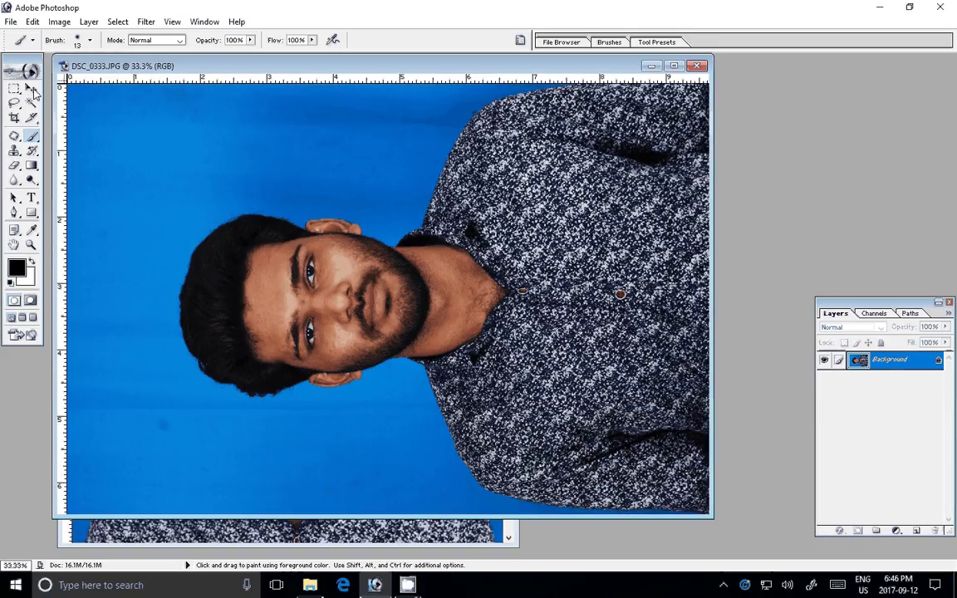
pyautogui.click(59, 22)
pyautogui.click(189, 163)
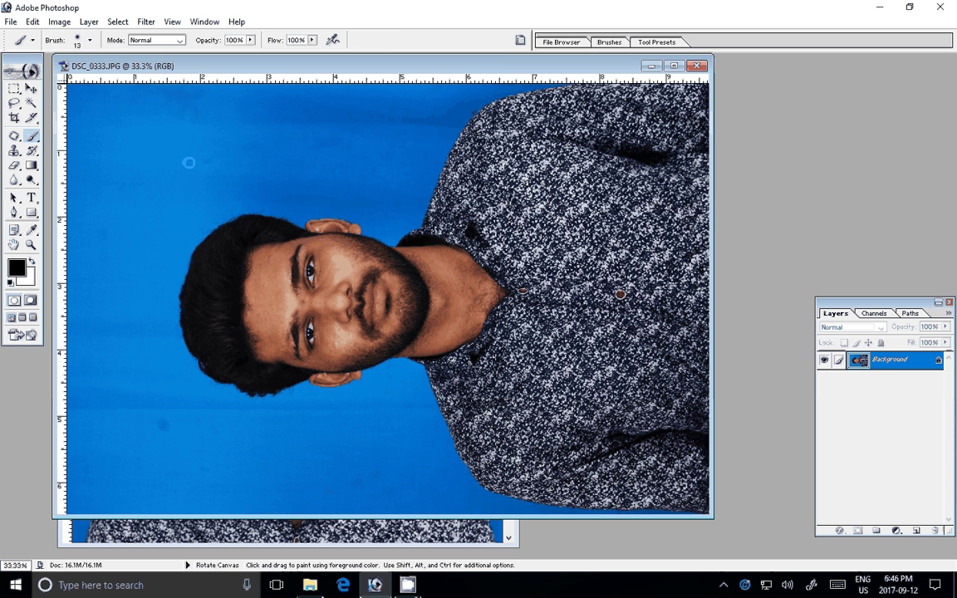
# Step: Fit DSC_0333 on screen, then bring DSC_0332 back to the front
pyautogui.press('z')
pyautogui.rightClick(347, 246)
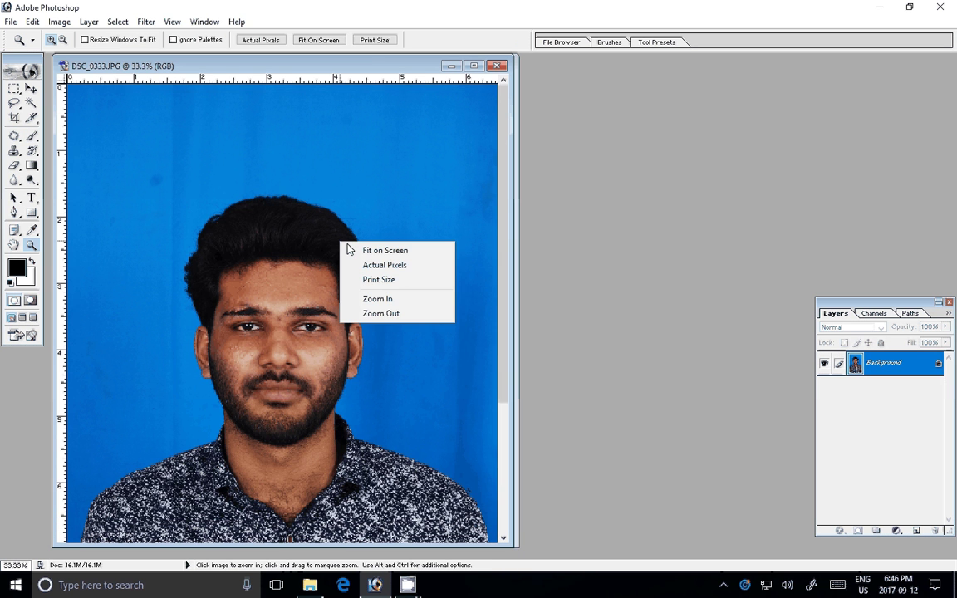
pyautogui.click(382, 250)
pyautogui.hotkey('ctrl', 'Tab')
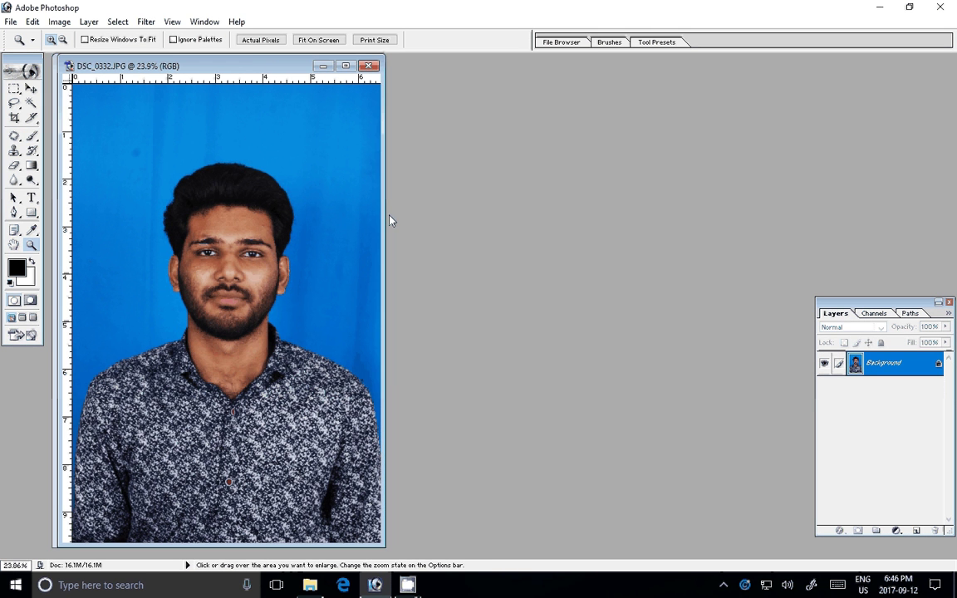
# Step: Place DSC_0332 beside DSC_0333 to compare, then close DSC_0332 without saving
pyautogui.moveTo(230, 66); pyautogui.dragTo(575, 85)
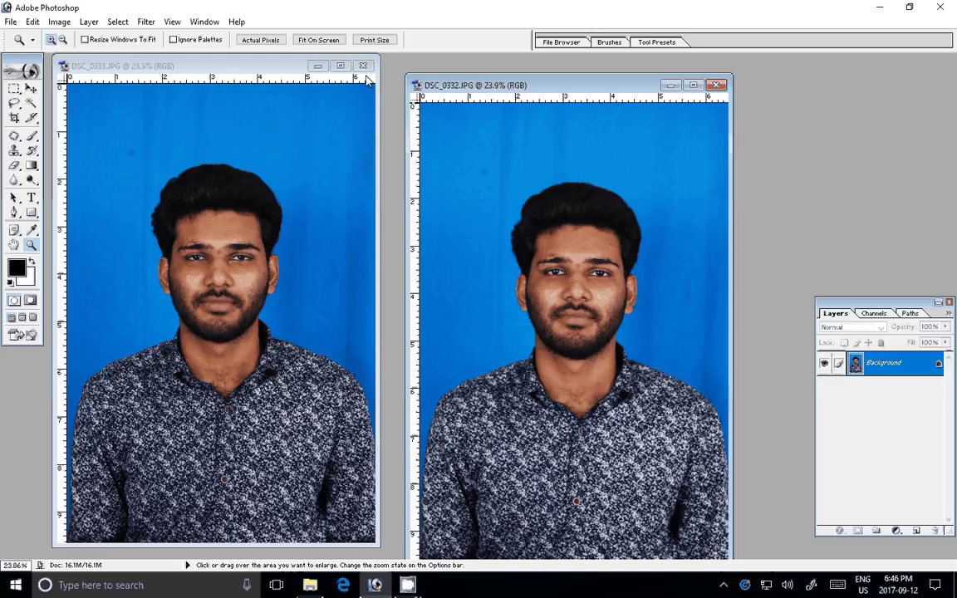
pyautogui.click(715, 85)
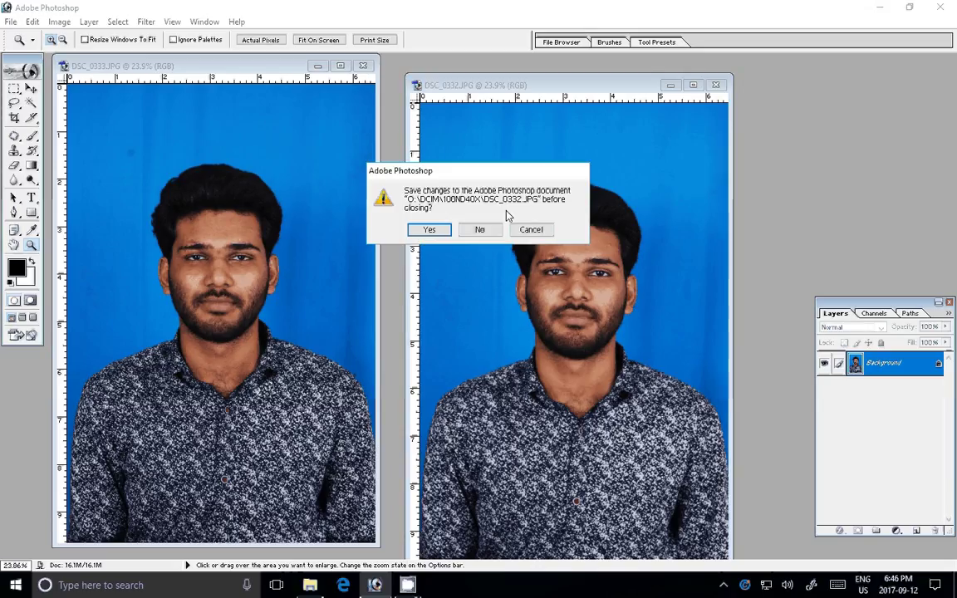
pyautogui.click(479, 229)
# Step: Apply a 1.378 × 1.772 in, 300 ppi crop framing the man's head and shoulders
pyautogui.press('c')
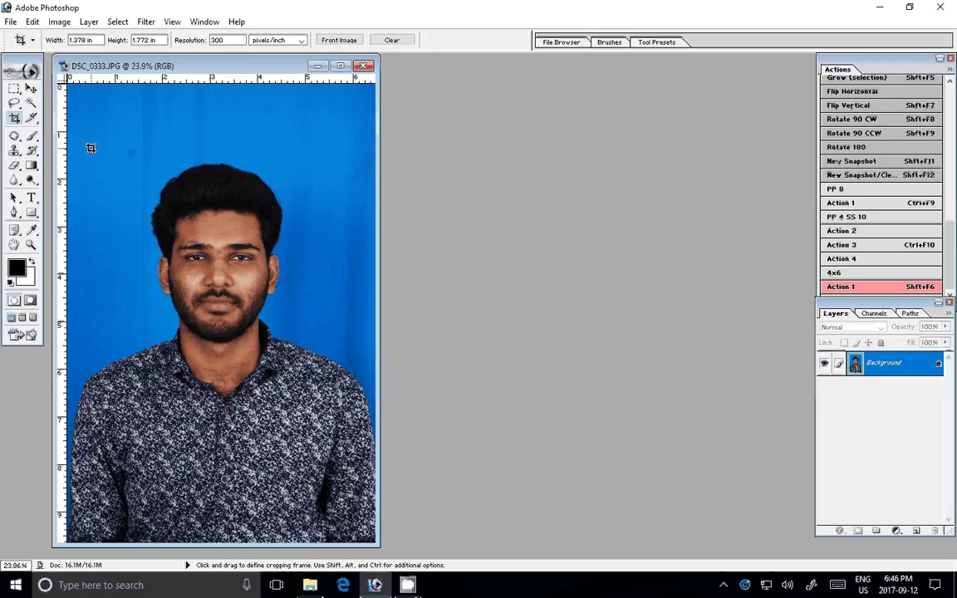
pyautogui.moveTo(89, 139); pyautogui.dragTo(394, 484)
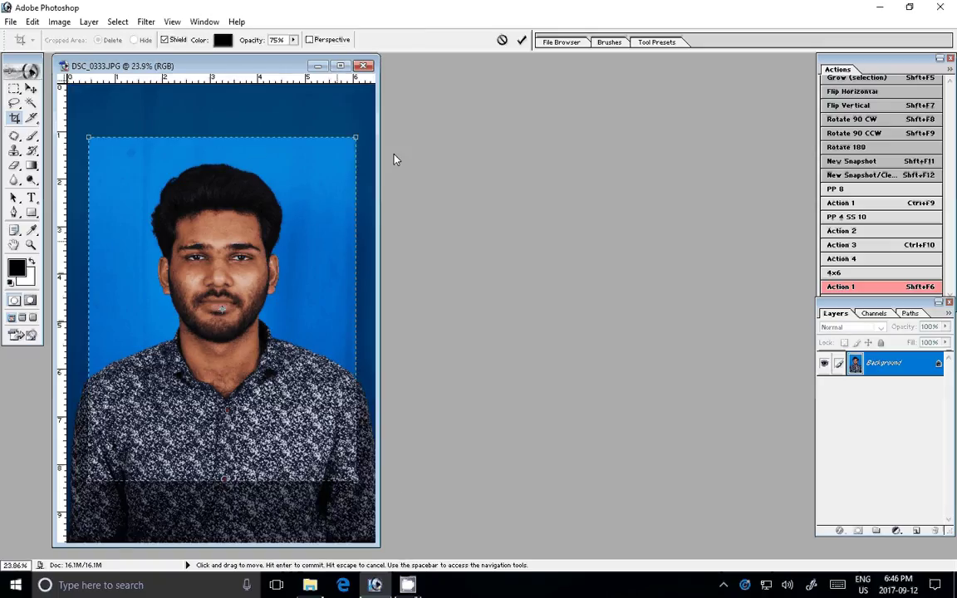
pyautogui.click(521, 40)
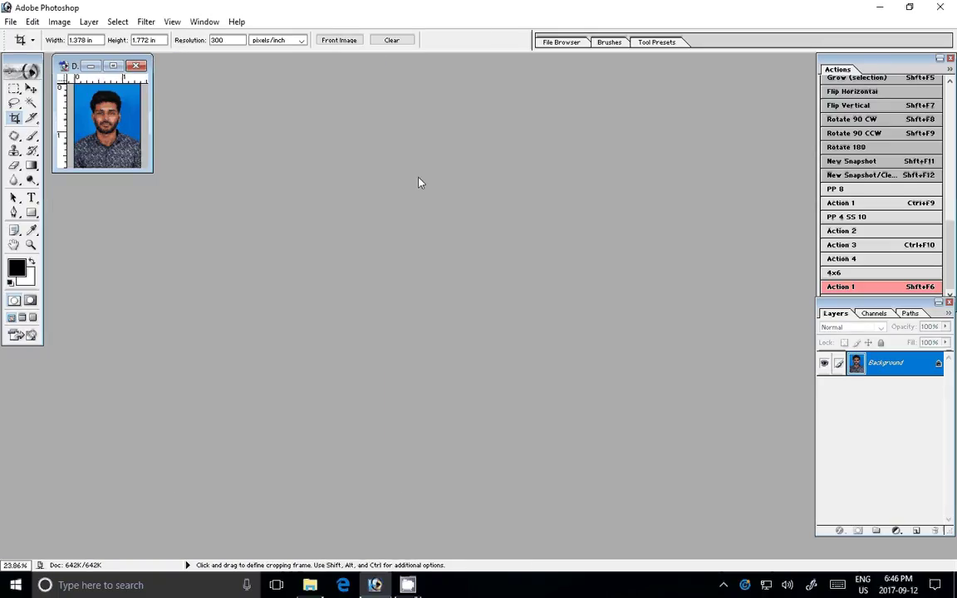
# Step: Zoom in to 400% on the man's face
pyautogui.press('z')
pyautogui.click(318, 40)
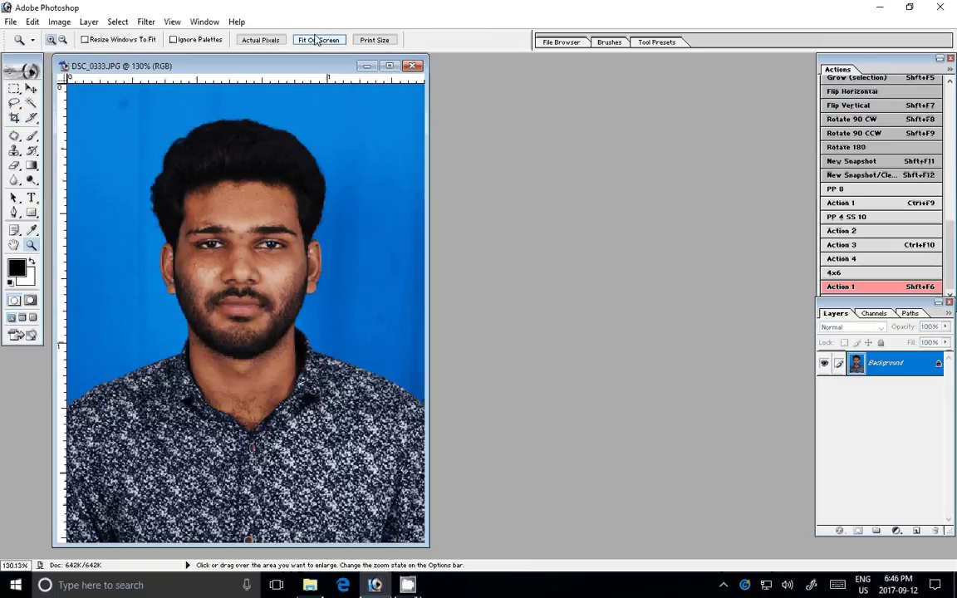
pyautogui.click(301, 303)
pyautogui.click(302, 302)
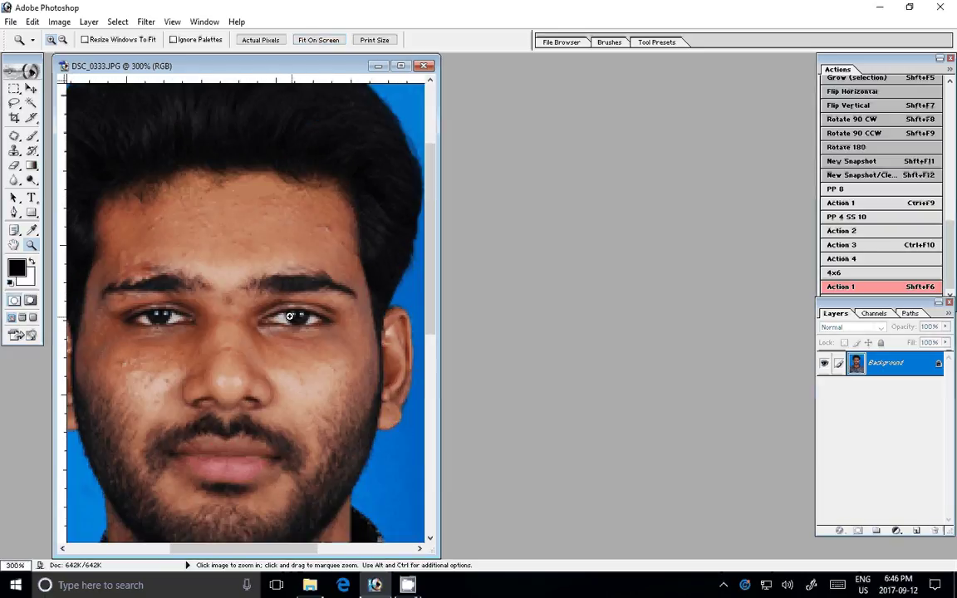
# Step: Clone Stamp at brush size 10 over the red blemish above the left eyebrow
pyautogui.press('s')
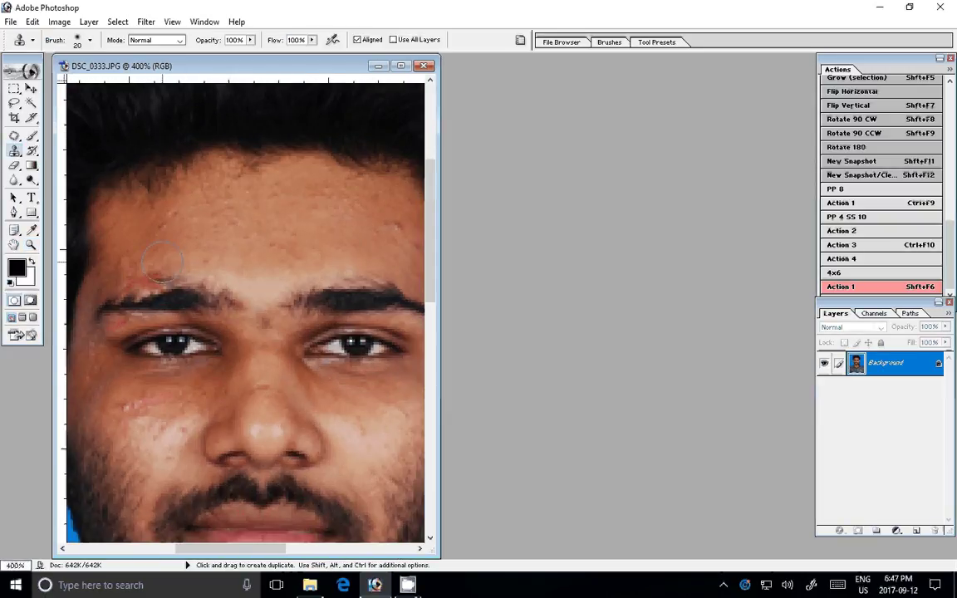
pyautogui.press('[')
pyautogui.press('alt')
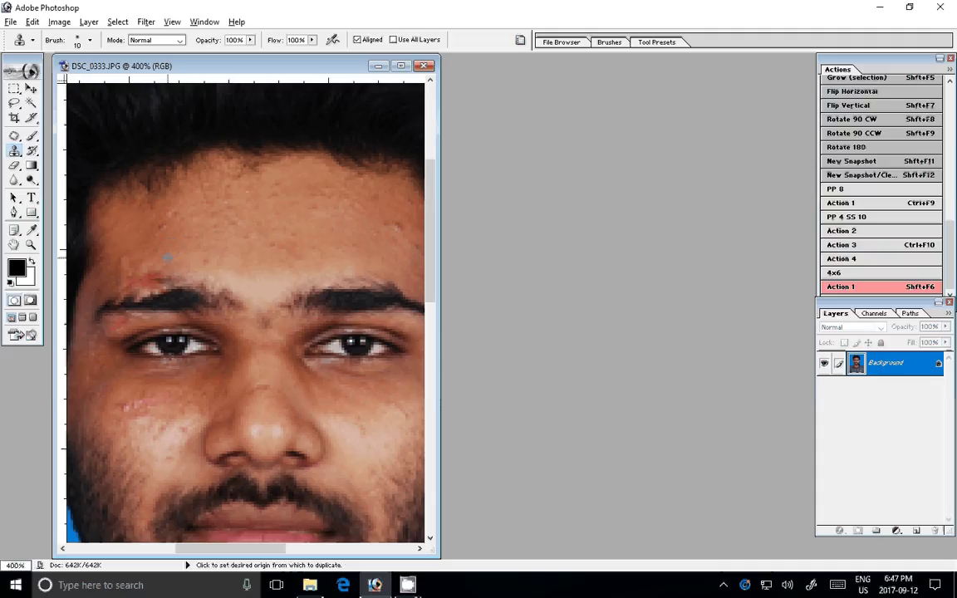
pyautogui.keyDown('alt'); pyautogui.click(167, 258); pyautogui.keyUp('alt')
pyautogui.moveTo(162, 280); pyautogui.dragTo(131, 278)
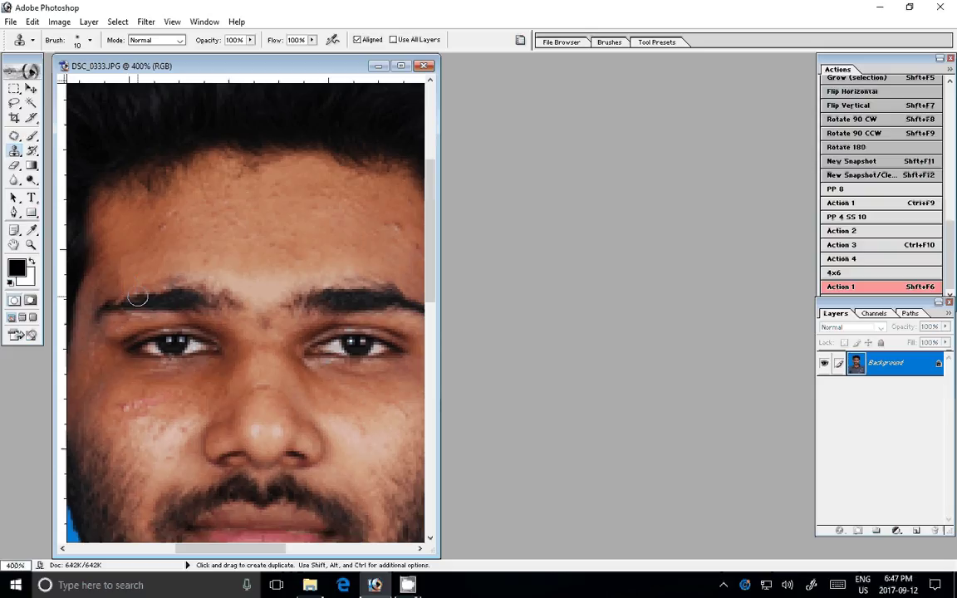
# Step: Clone over the pink blemish on the left cheek from nearby clean skin
pyautogui.press('alt')
pyautogui.keyDown('alt'); pyautogui.click(118, 320); pyautogui.keyUp('alt')
pyautogui.click(124, 413)
pyautogui.press('alt')
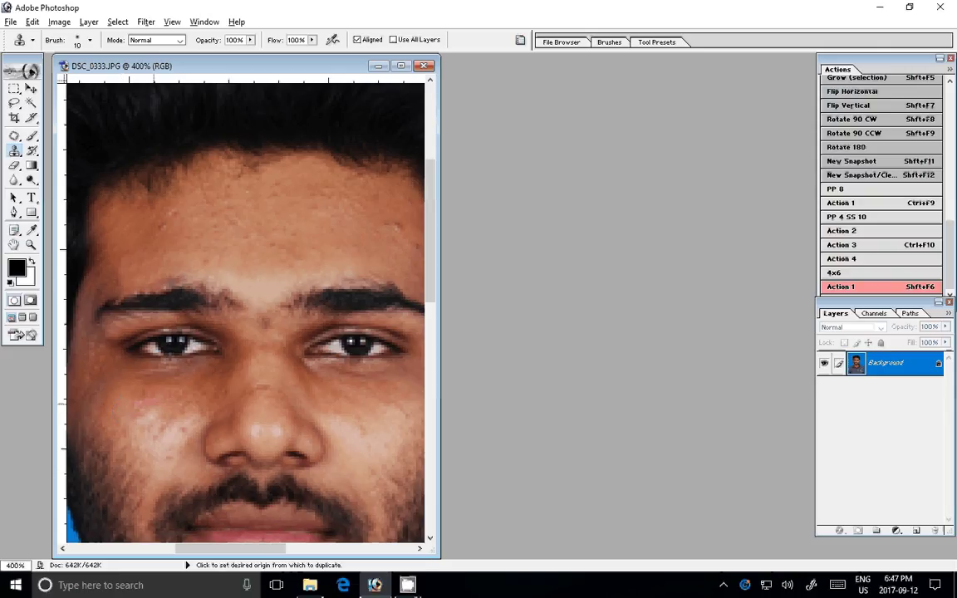
pyautogui.keyDown('alt'); pyautogui.click(153, 399); pyautogui.keyUp('alt')
# Step: Pan to the right side of the face, then fit the whole photo in the window
pyautogui.press('alt')
pyautogui.press('space')
pyautogui.moveTo(291, 333); pyautogui.dragTo(182, 359)
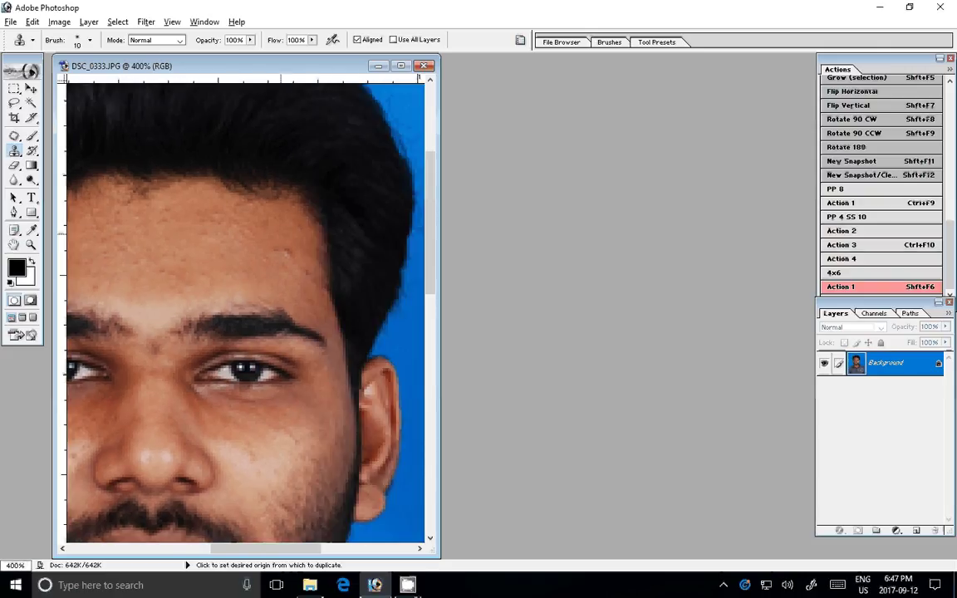
pyautogui.hotkey('ctrl', 'space')
pyautogui.rightClick(263, 262)
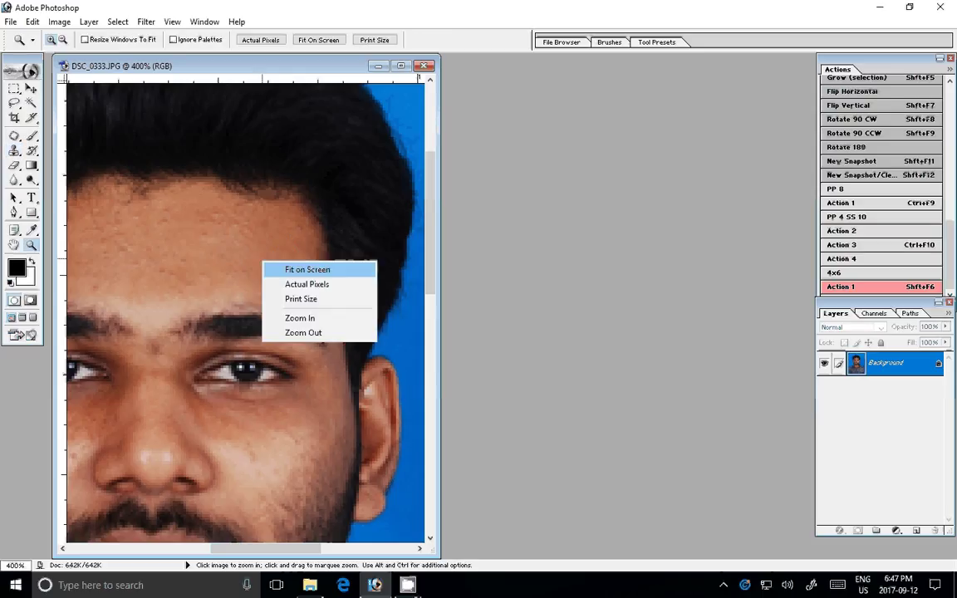
pyautogui.click(306, 269)
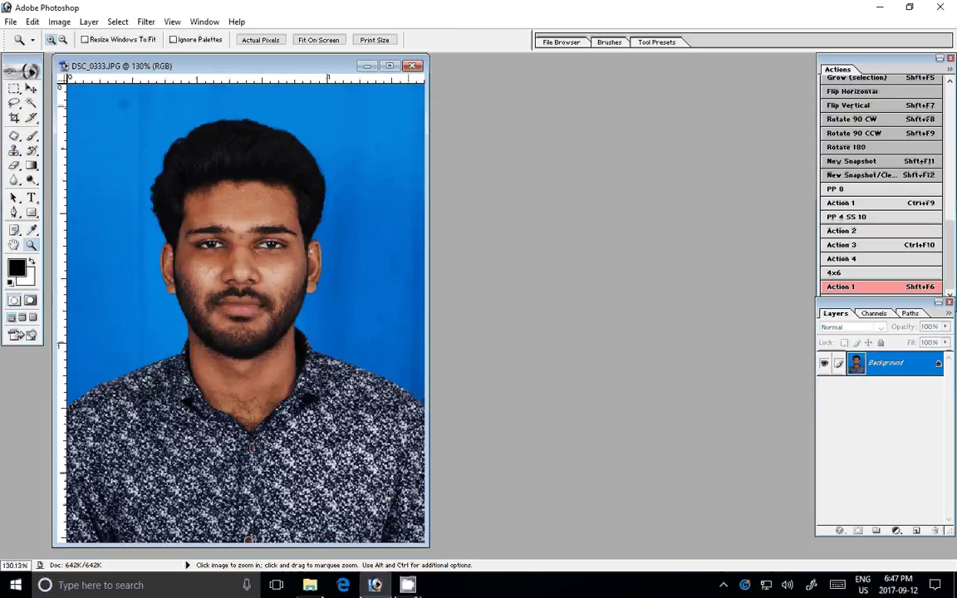
# Step: Duplicate the portrait onto Layer 1 and make the Background layer active
pyautogui.moveTo(298, 70); pyautogui.dragTo(516, 109)
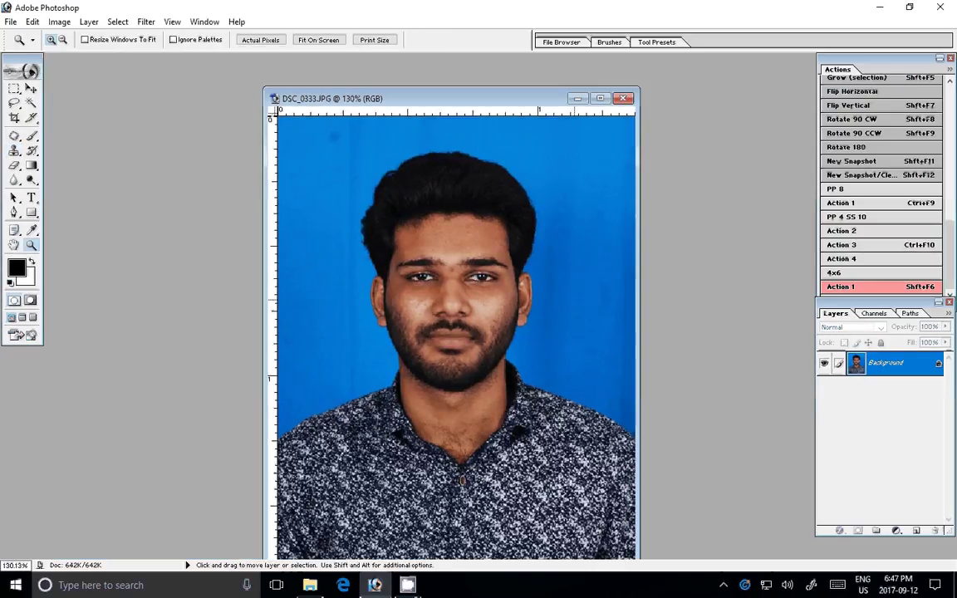
pyautogui.hotkey('ctrl', 'j')
pyautogui.hotkey('alt', '[')
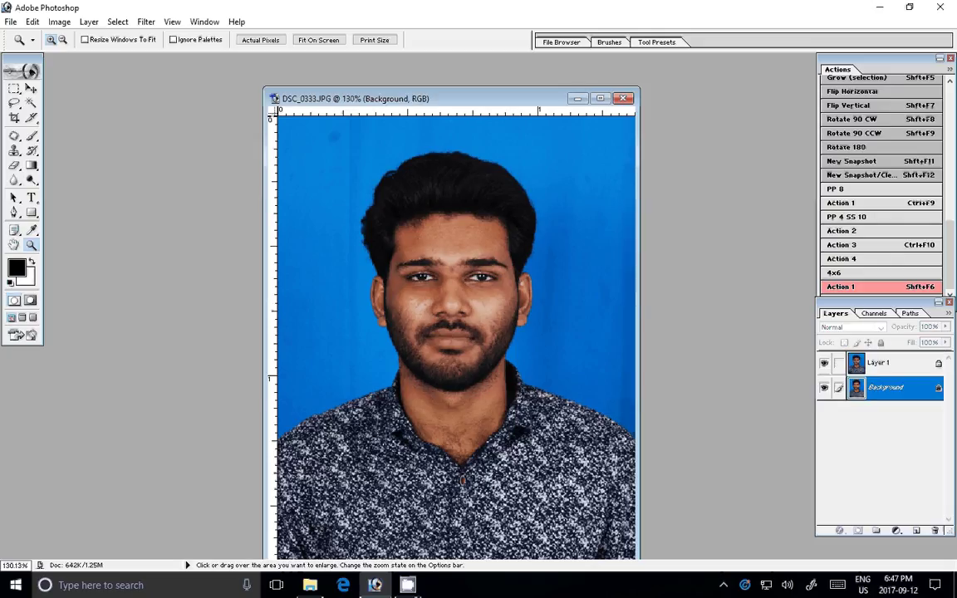
# Step: Run Magic Pro at Graininess 100 on the Background, then zoom on the forehead and eyes
pyautogui.click(146, 22)
pyautogui.moveTo(167, 314)
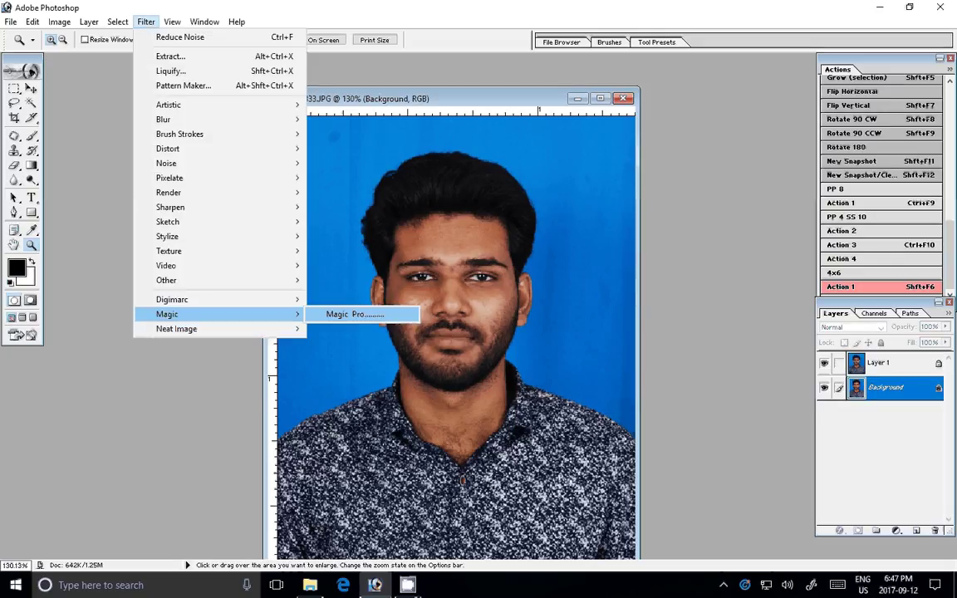
pyautogui.click(355, 314)
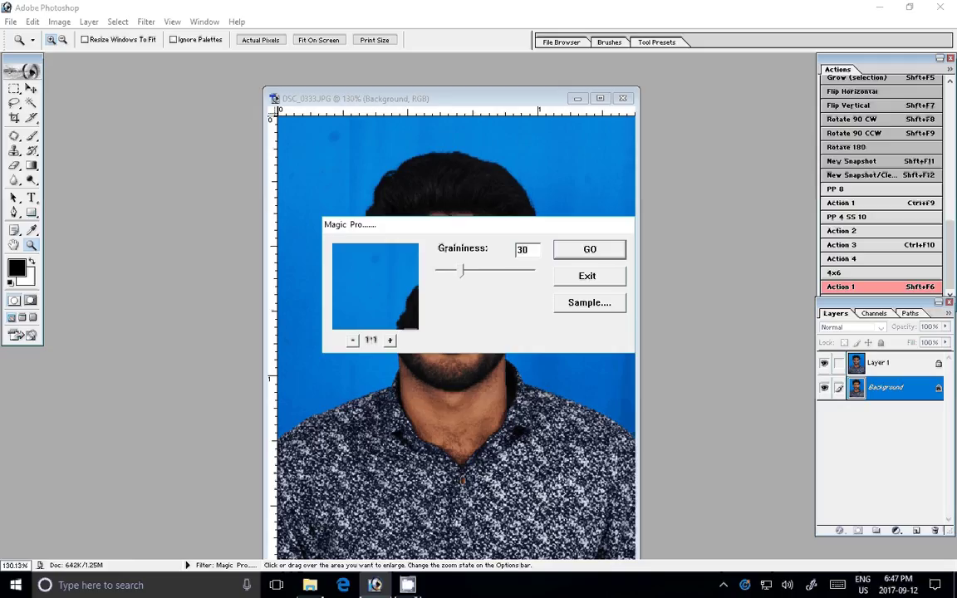
pyautogui.moveTo(463, 270); pyautogui.dragTo(514, 270)
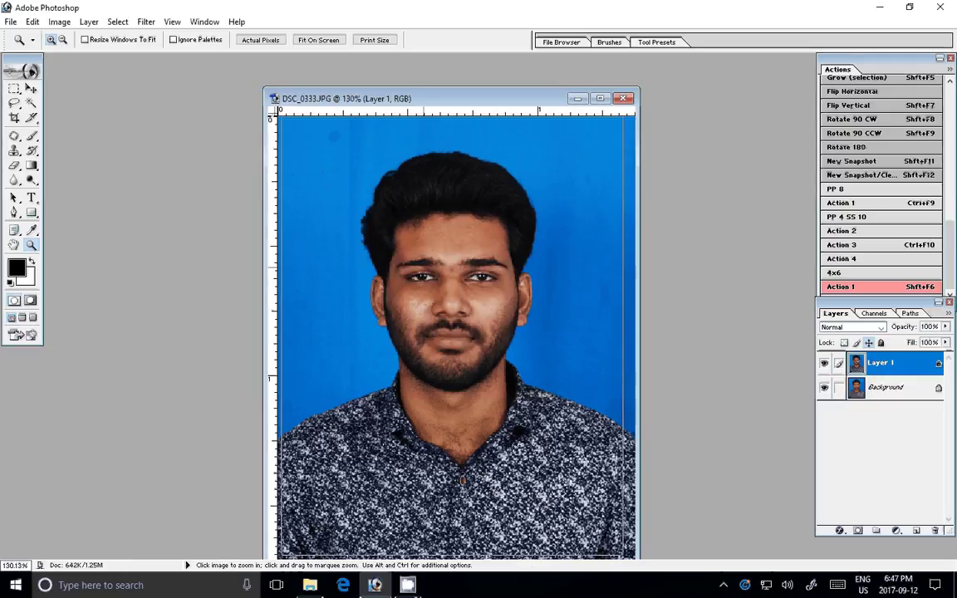
pyautogui.doubleClick(413, 229)
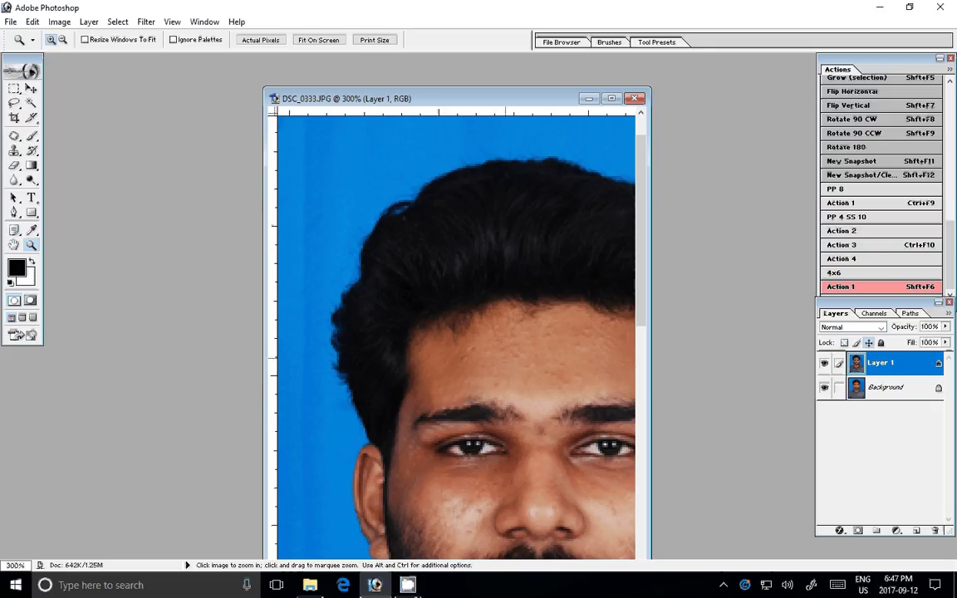
pyautogui.press('v')
pyautogui.moveTo(466, 374); pyautogui.dragTo(341, 284)
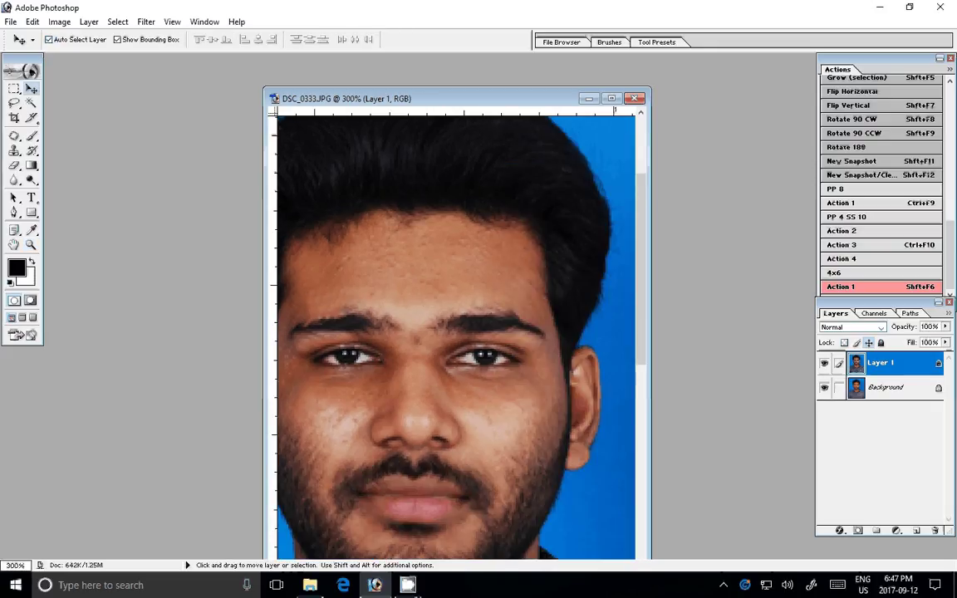
pyautogui.click(886, 388)
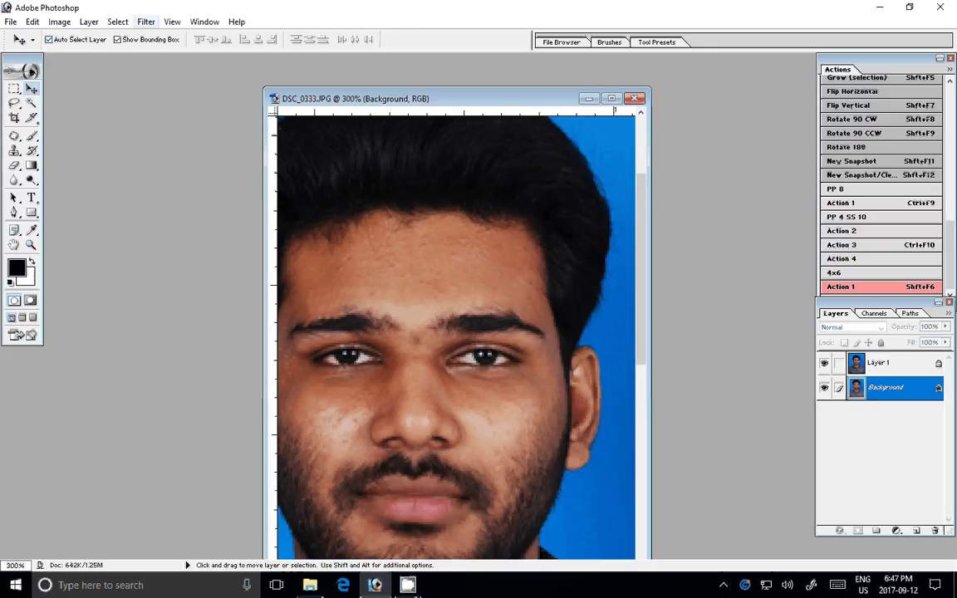
# Step: Apply Add Noise to the Background at 1% Amount, Uniform and Monochromatic
pyautogui.click(145, 21)
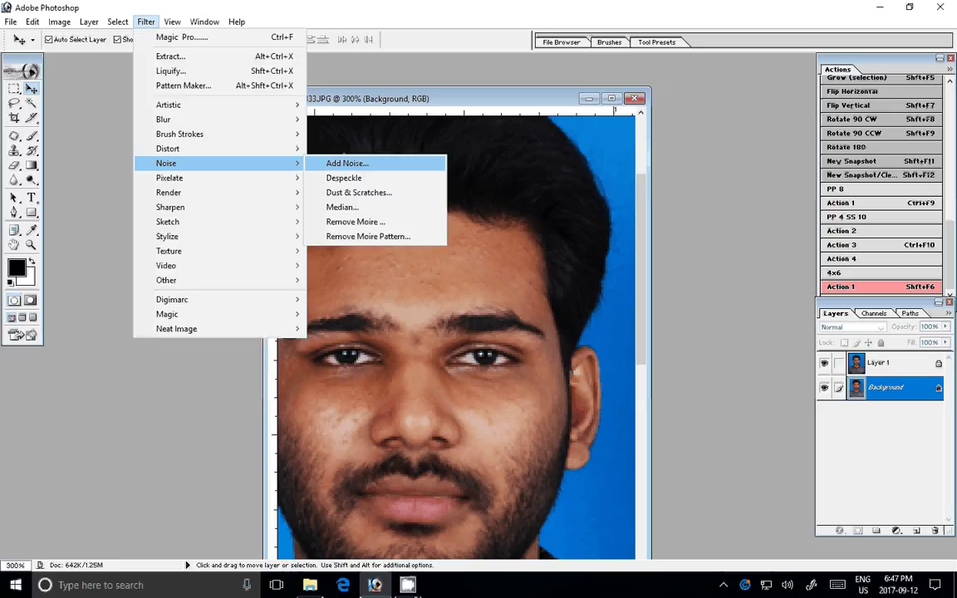
pyautogui.click(347, 163)
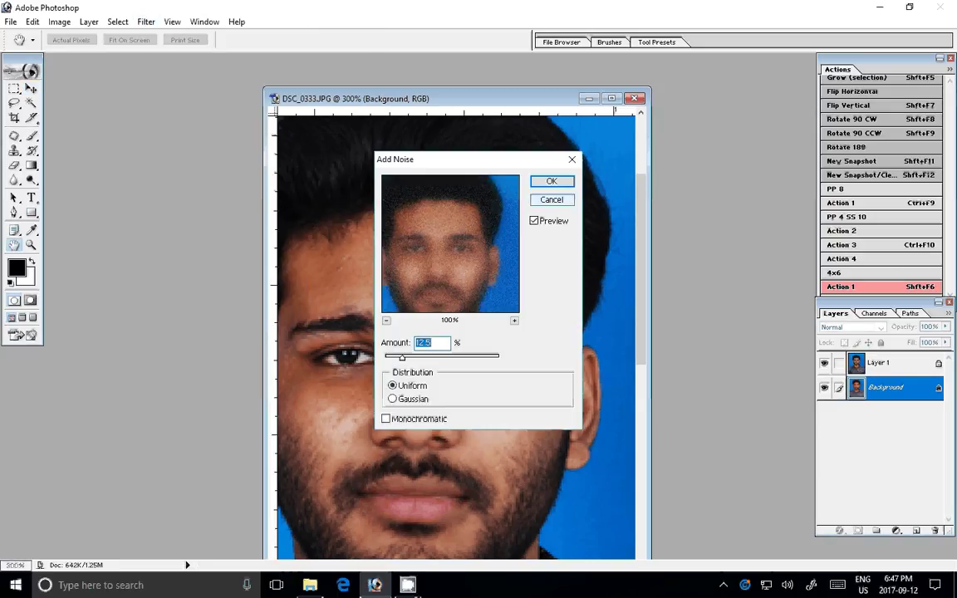
pyautogui.write('1')
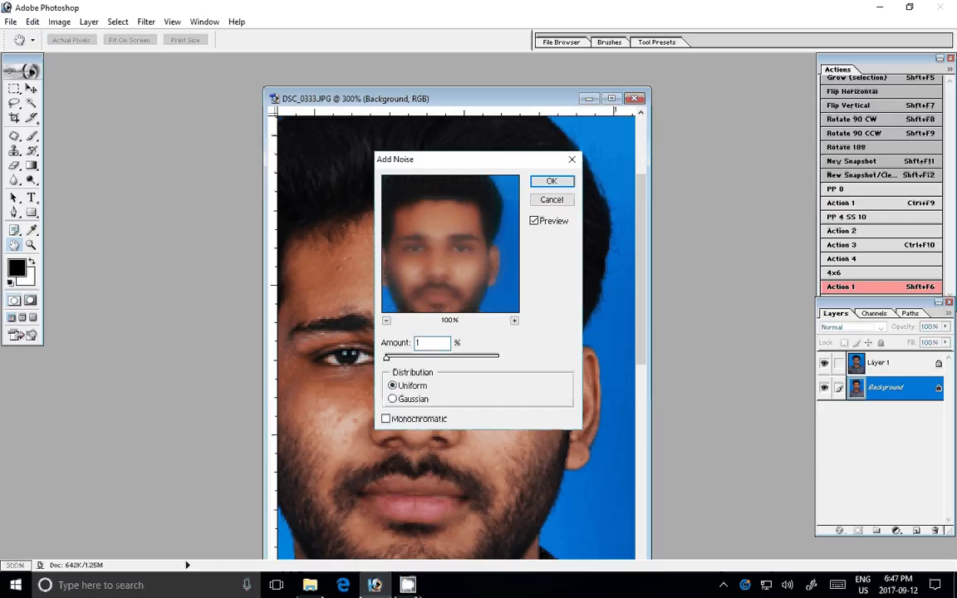
pyautogui.hotkey('alt', 'm')
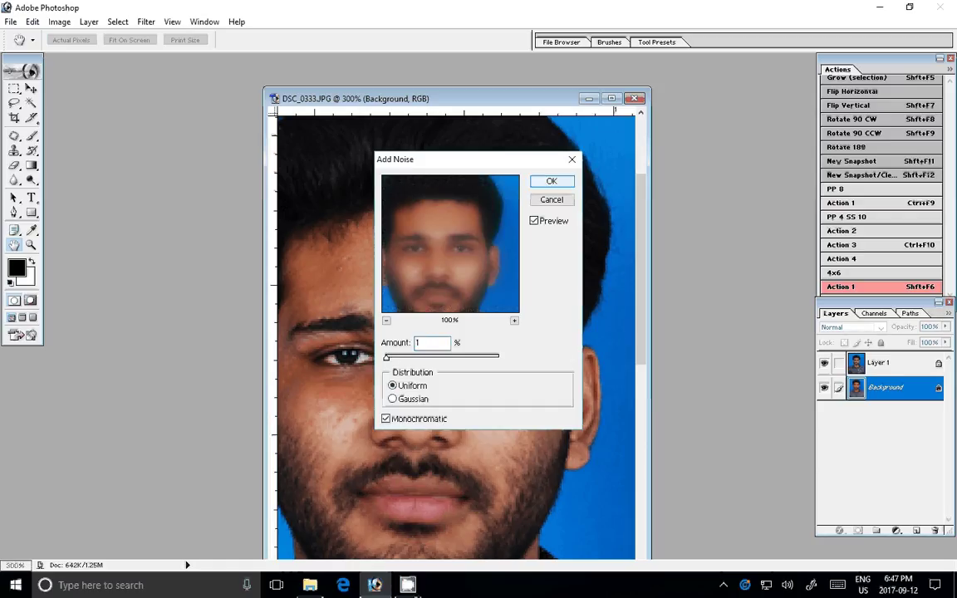
pyautogui.press('Return')
pyautogui.press('v')
pyautogui.press('e')
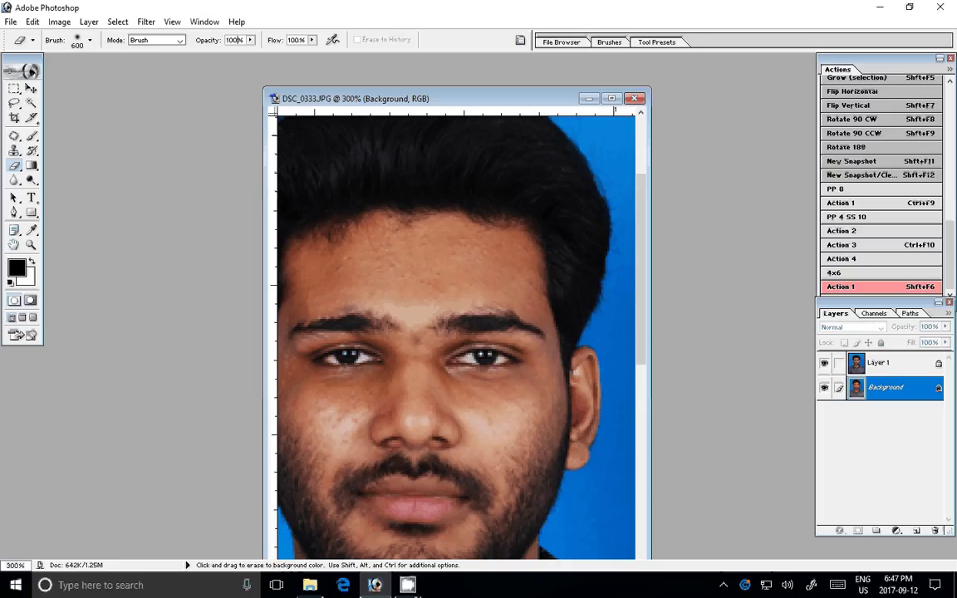
# Step: Set the Eraser to 66% opacity, 77% flow and a 20 px brush
pyautogui.doubleClick(235, 40)
pyautogui.write('66')
pyautogui.doubleClick(293, 40)
pyautogui.write('77')
pyautogui.rightClick(356, 276)
pyautogui.moveTo(481, 297); pyautogui.dragTo(387, 297)
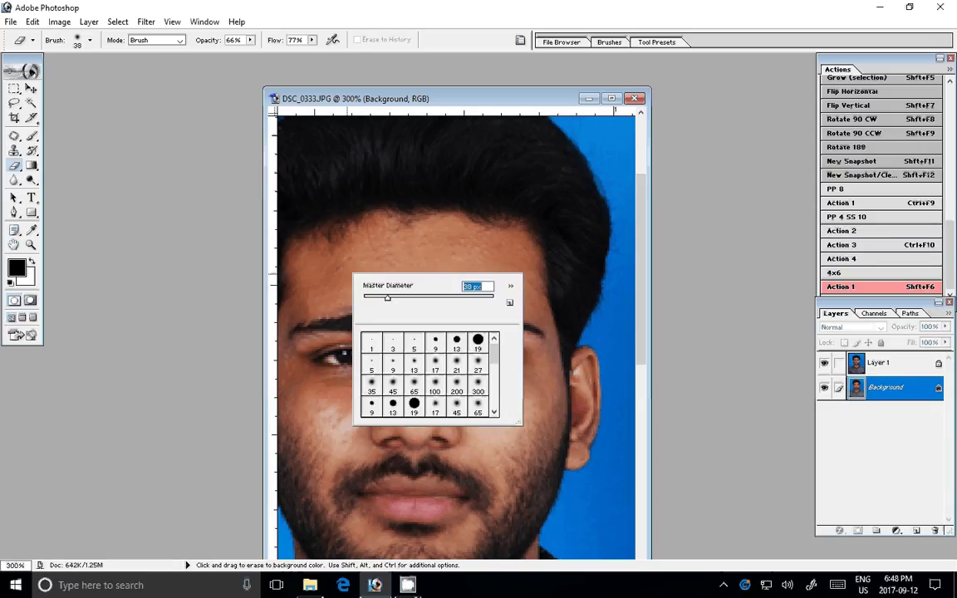
pyautogui.write('27')
pyautogui.press('Return')
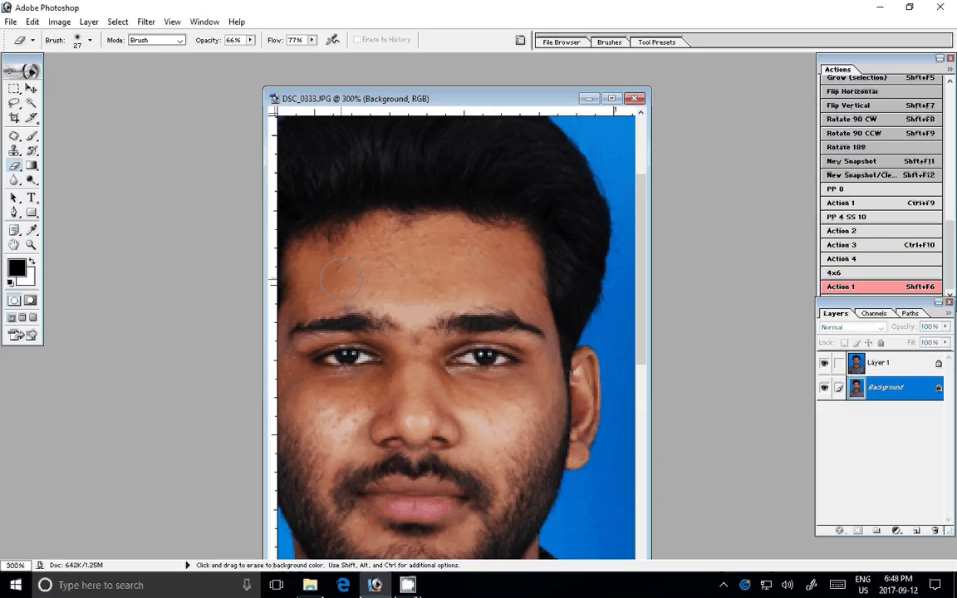
pyautogui.press('[')
# Step: On Layer 1, erase the copy across the cheek toward the nose and along the lower lip
pyautogui.click(879, 364)
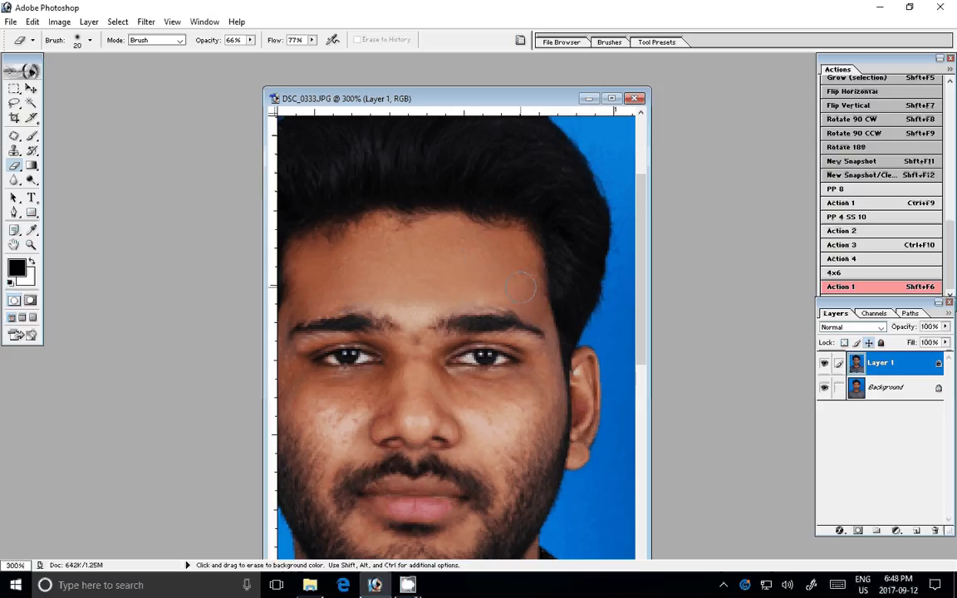
pyautogui.press('space')
pyautogui.moveTo(296, 365); pyautogui.dragTo(375, 274)
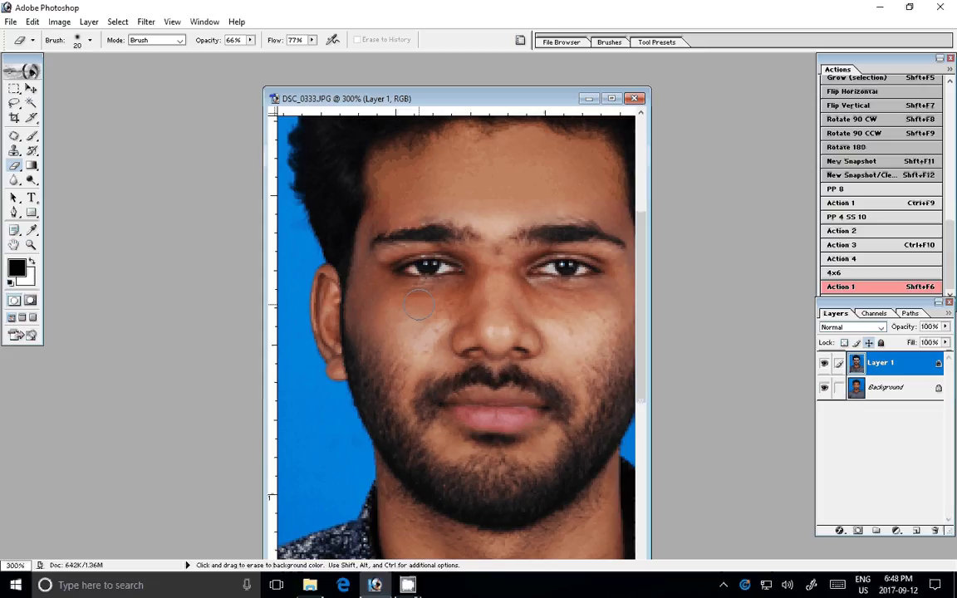
pyautogui.moveTo(419, 304)
pyautogui.mouseDown()
pyautogui.moveTo(464, 300)
pyautogui.moveTo(500, 283)
pyautogui.moveTo(590, 330)
pyautogui.moveTo(496, 330)
pyautogui.moveTo(509, 346)
pyautogui.moveTo(621, 307)
pyautogui.mouseUp()
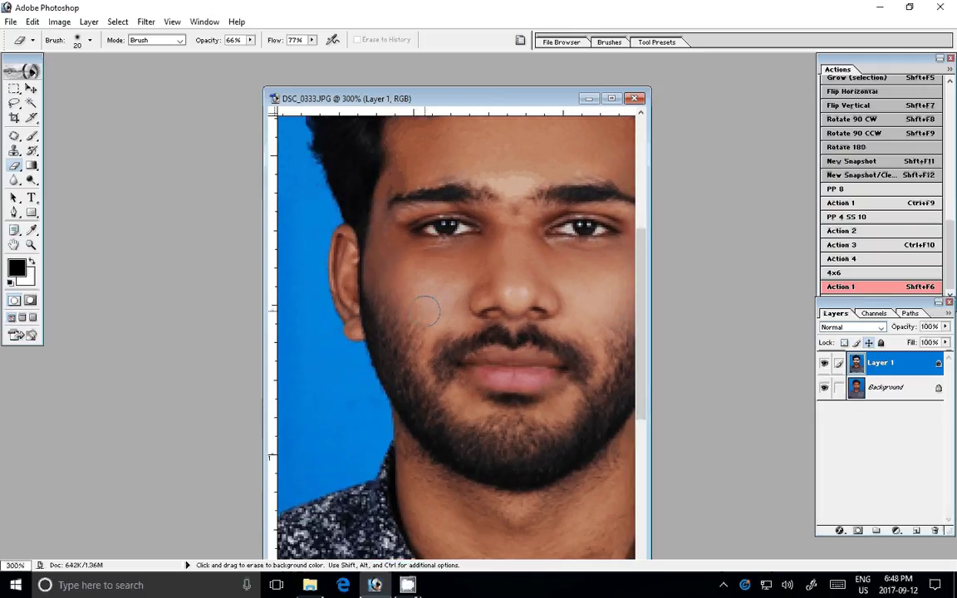
pyautogui.moveTo(469, 404); pyautogui.dragTo(555, 398)
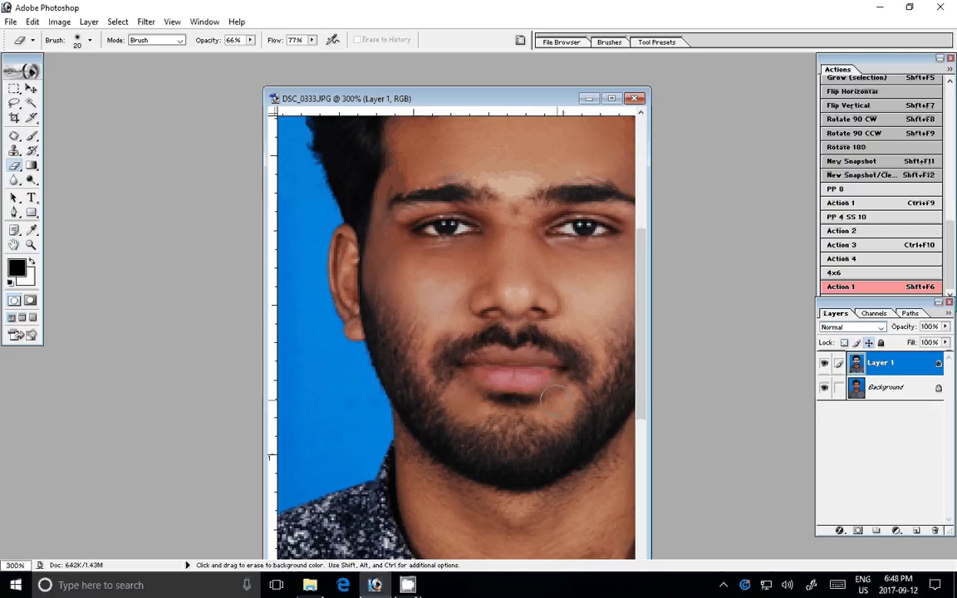
# Step: Merge Layer 1 into the Background and lasso the right-hand eyebrow
pyautogui.hotkey('ctrl', 'alt', 'z')
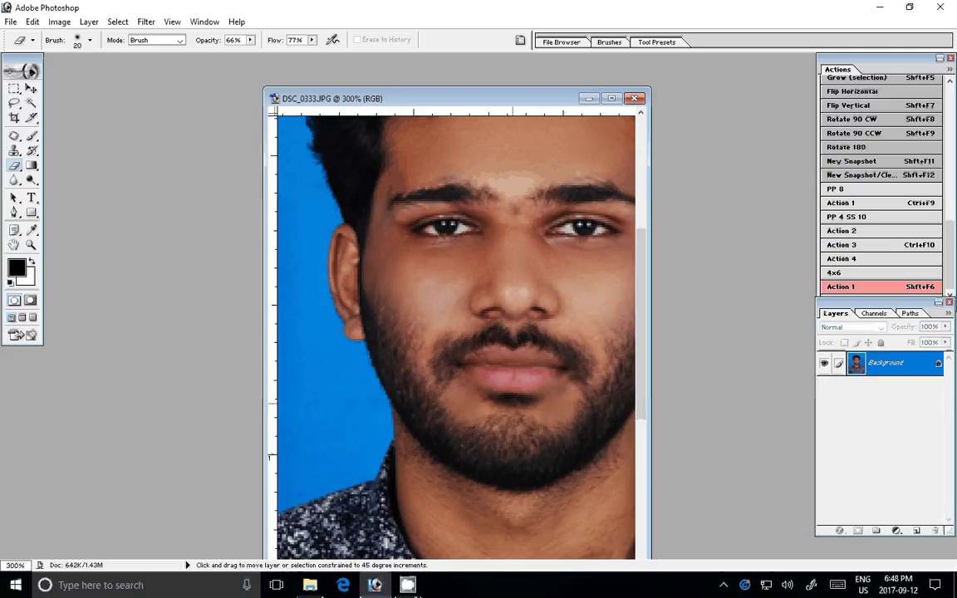
pyautogui.hotkey('ctrl', 'alt', 'z')
pyautogui.hotkey('ctrl', 'alt', 'z')
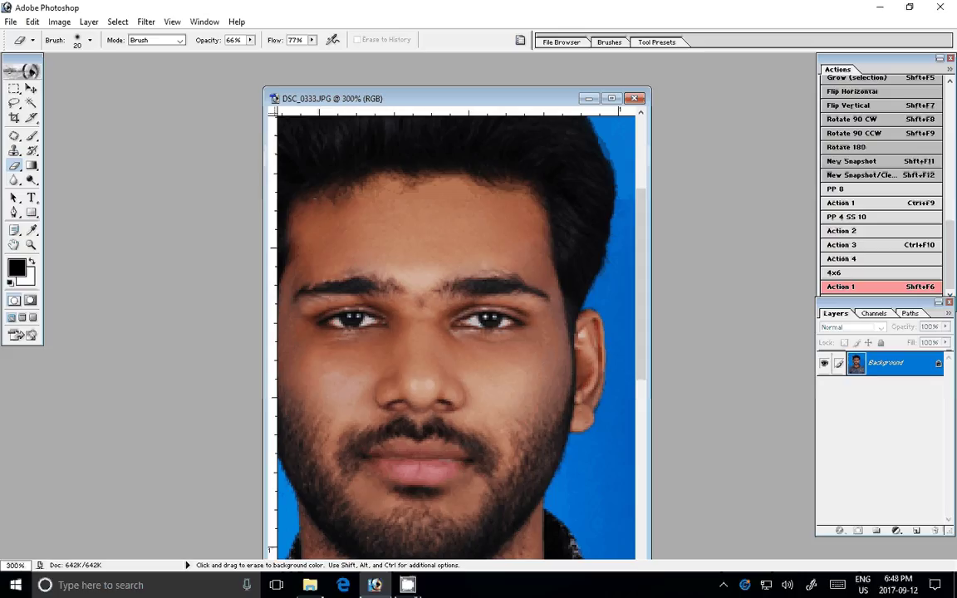
pyautogui.press('l')
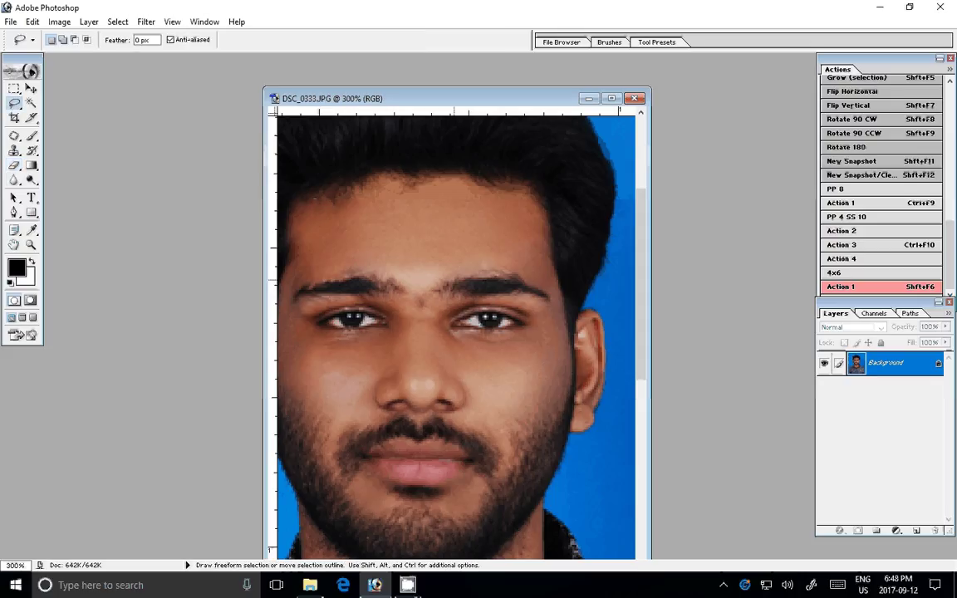
pyautogui.moveTo(424, 251)
pyautogui.mouseDown()
pyautogui.moveTo(427, 311)
pyautogui.moveTo(561, 318)
pyautogui.moveTo(422, 252)
pyautogui.mouseUp()
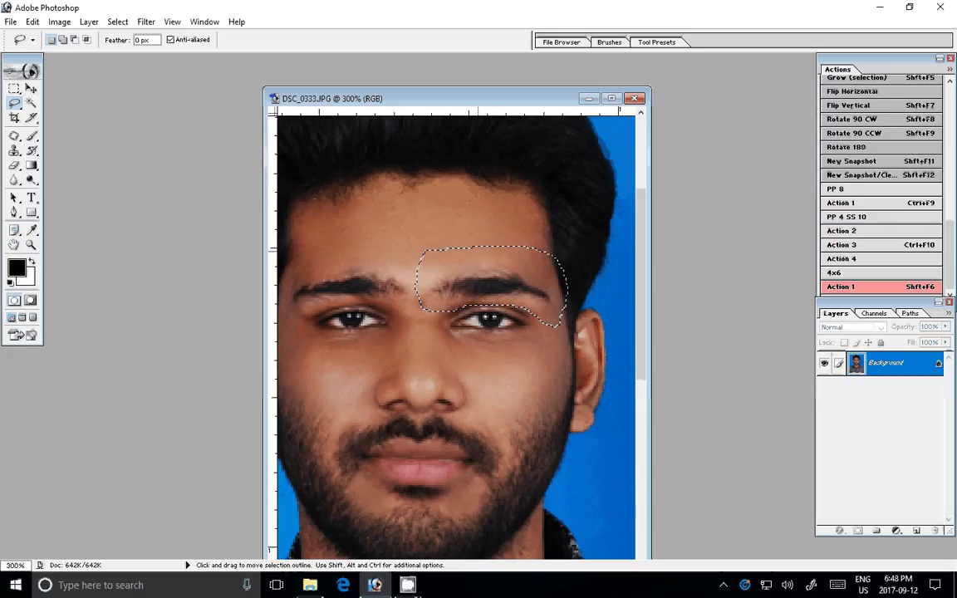
# Step: Feather the eyebrow selection and copy it onto a new Layer 1
pyautogui.rightClick(446, 230)
pyautogui.click(474, 275)
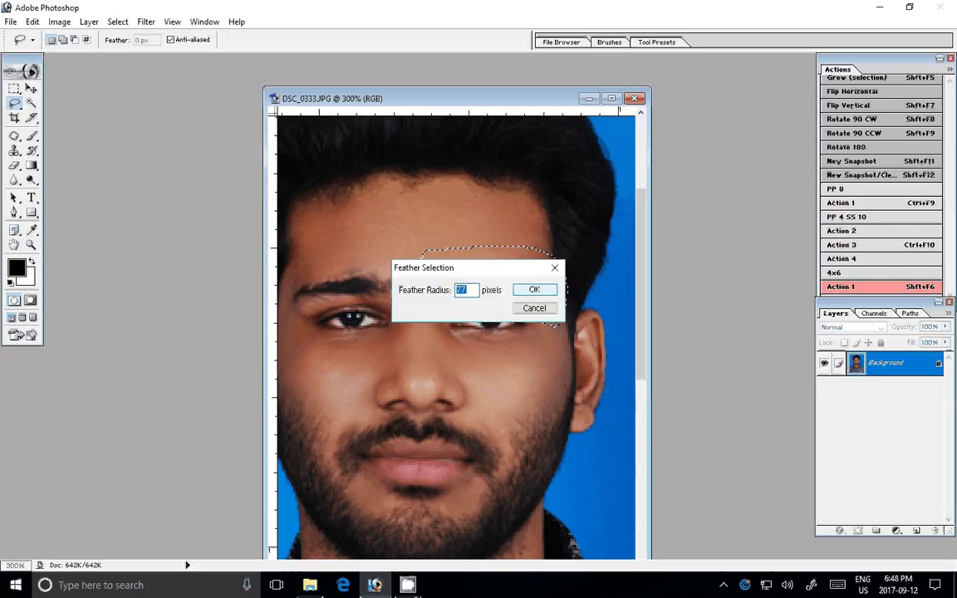
pyautogui.click(535, 290)
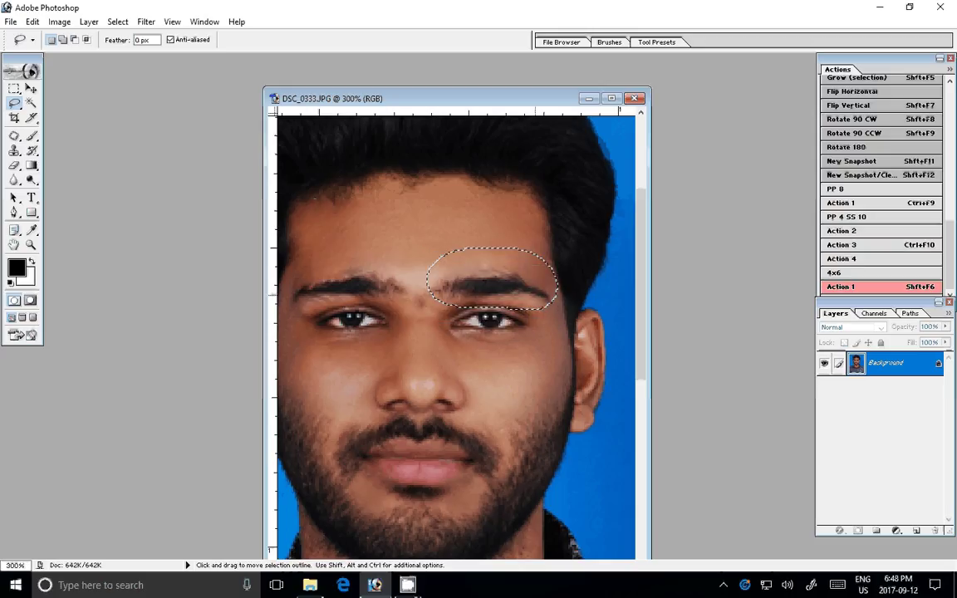
pyautogui.press('ctrl')
pyautogui.hotkey('ctrl', 'j')
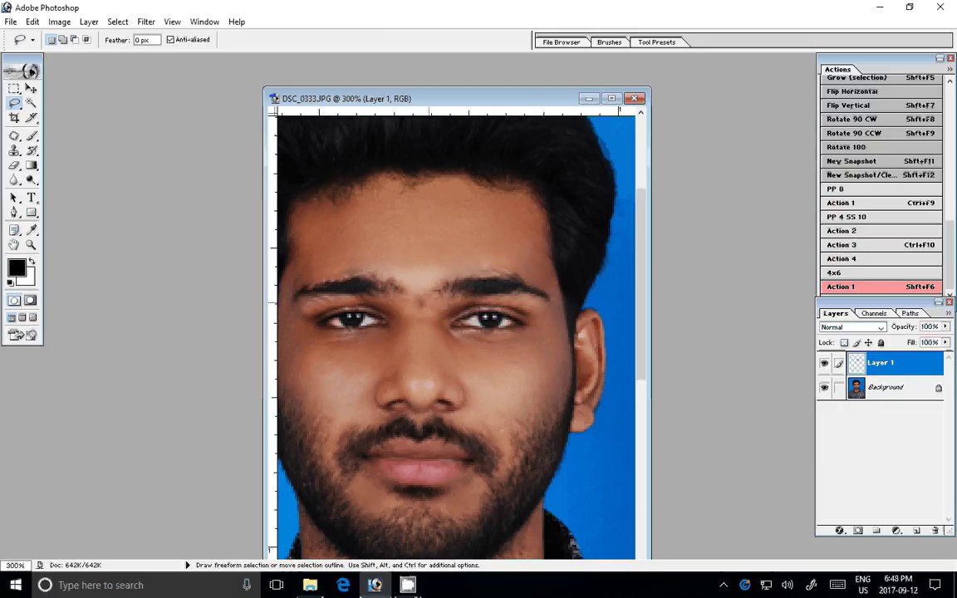
# Step: Mirror the eyebrow copy with Free Transform Flip and move it over the left eyebrow
pyautogui.press('v')
pyautogui.hotkey('ctrl', 't')
pyautogui.rightClick(546, 222)
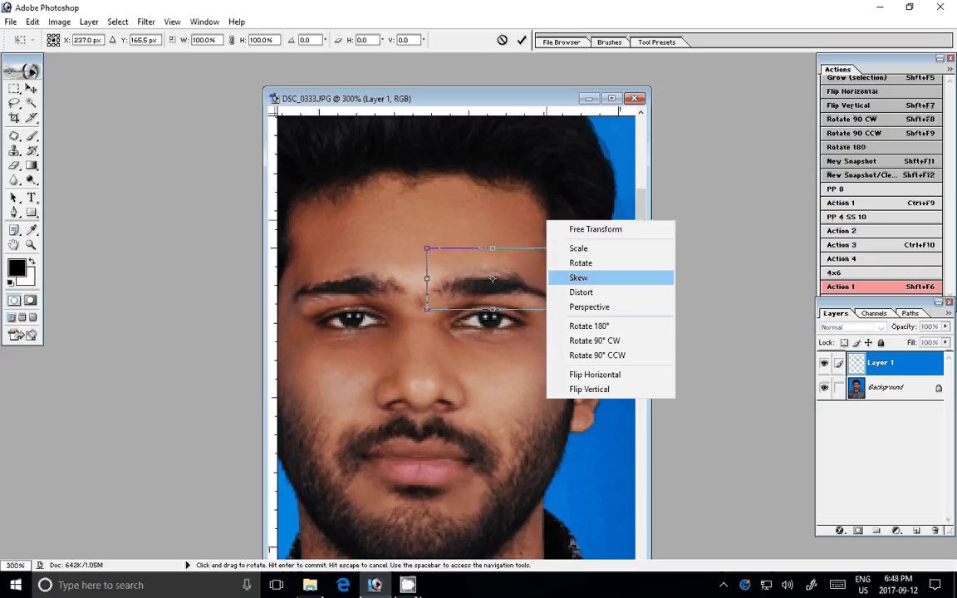
pyautogui.click(589, 389)
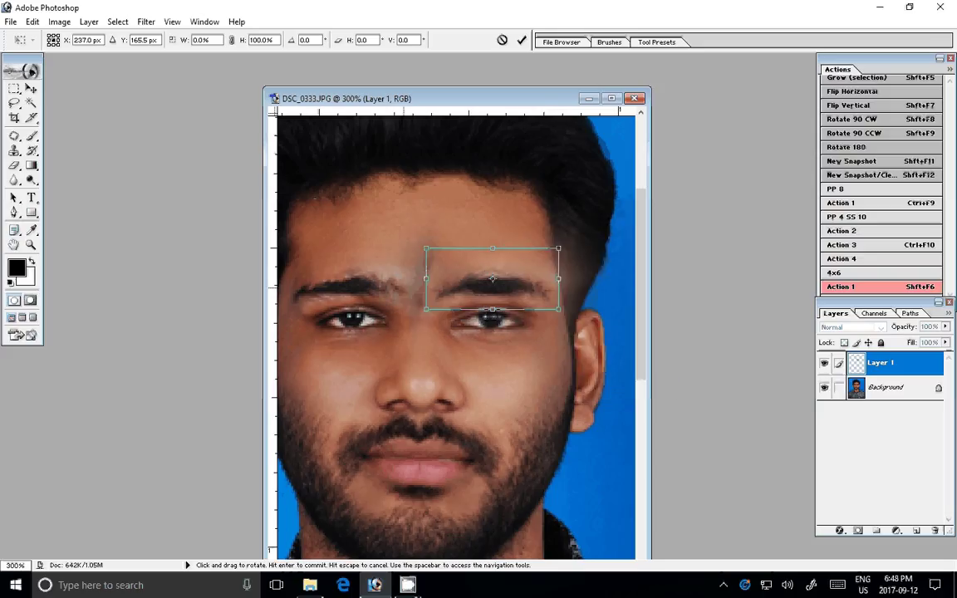
pyautogui.press('Return')
pyautogui.moveTo(493, 279)
pyautogui.mouseDown()
pyautogui.moveTo(349, 281)
pyautogui.moveTo(510, 276)
pyautogui.mouseUp()
# Step: Ready the Eraser at 100% opacity for blending the patch edges
pyautogui.hotkey('ctrl', 'v')
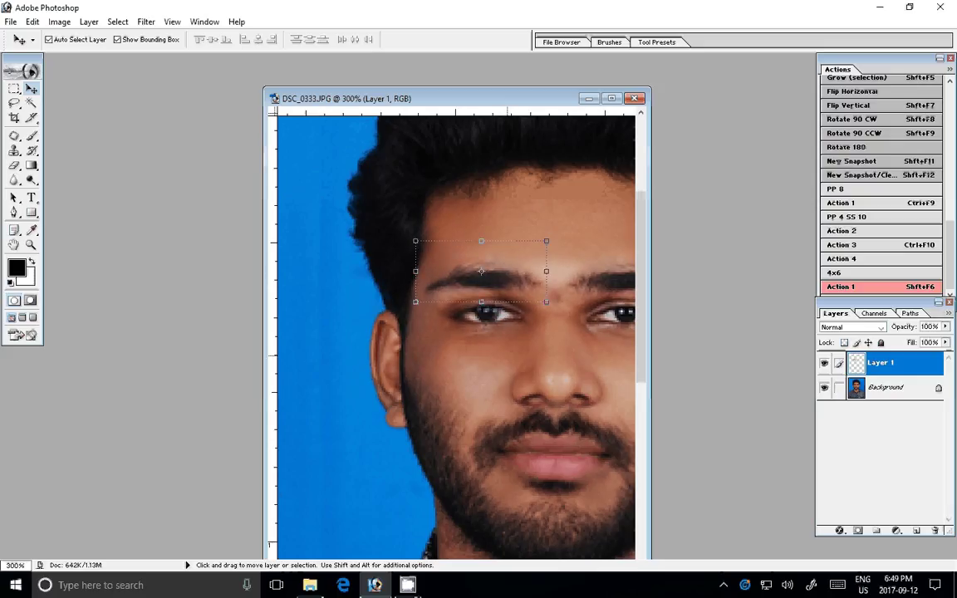
pyautogui.press('e')
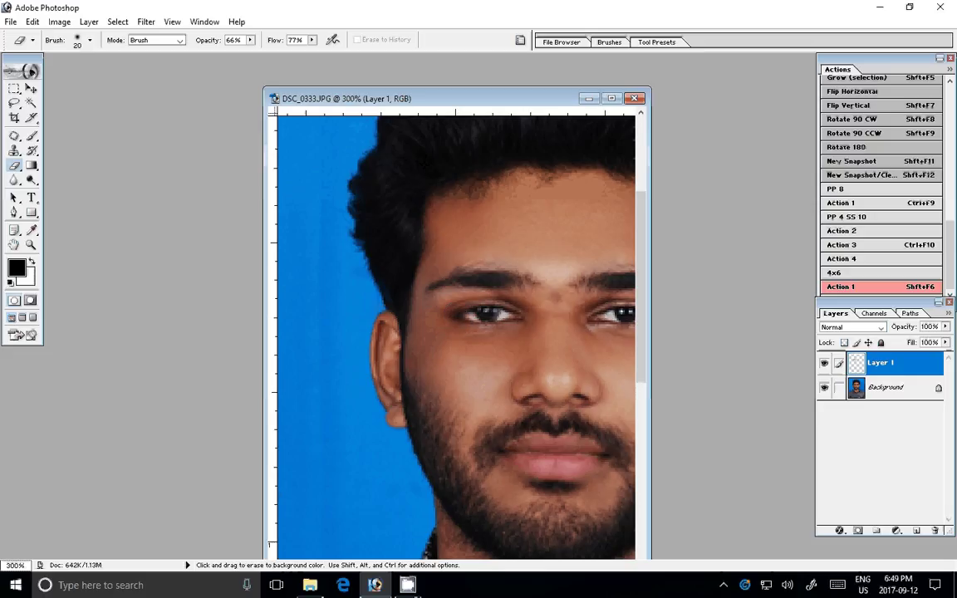
pyautogui.press('0')
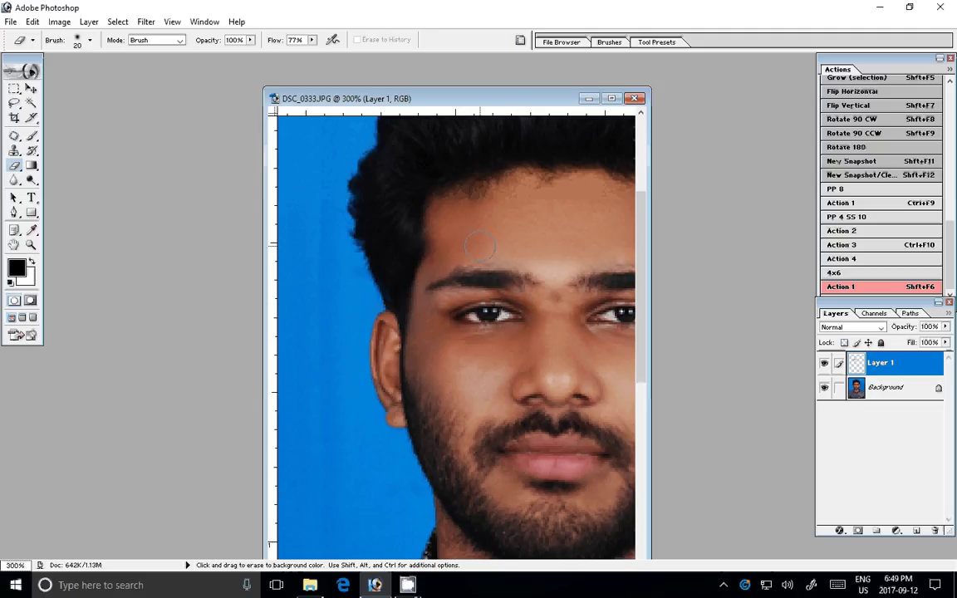
# Step: Rotate the copied eyebrow patch by about -4.4 degrees
pyautogui.press('v')
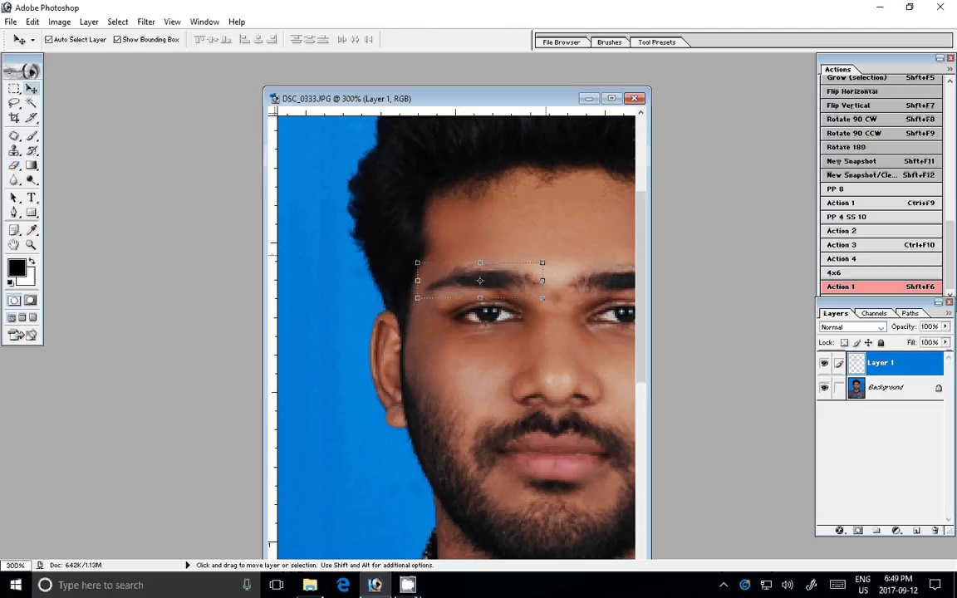
pyautogui.moveTo(407, 259); pyautogui.dragTo(409, 287)
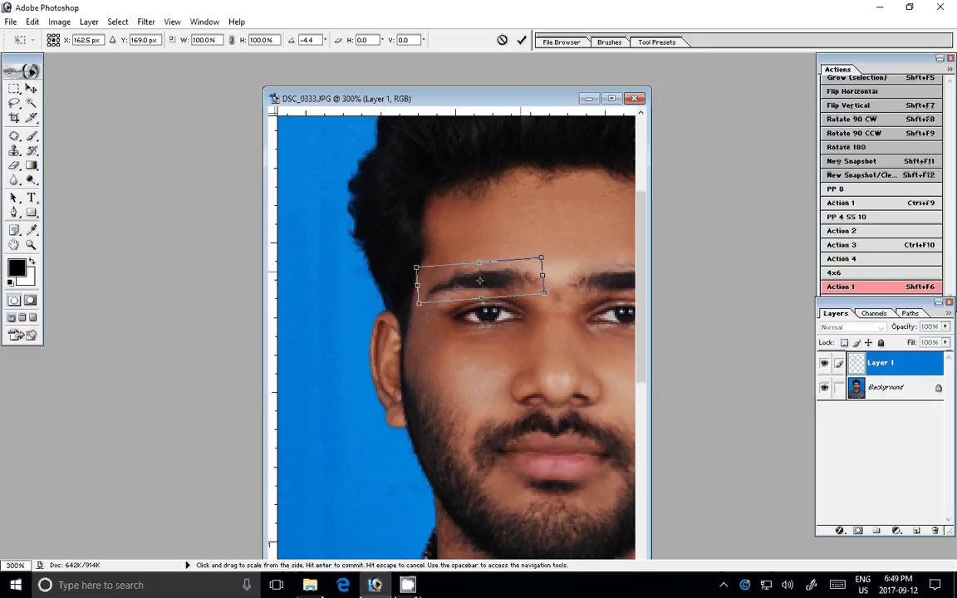
pyautogui.press('Return')
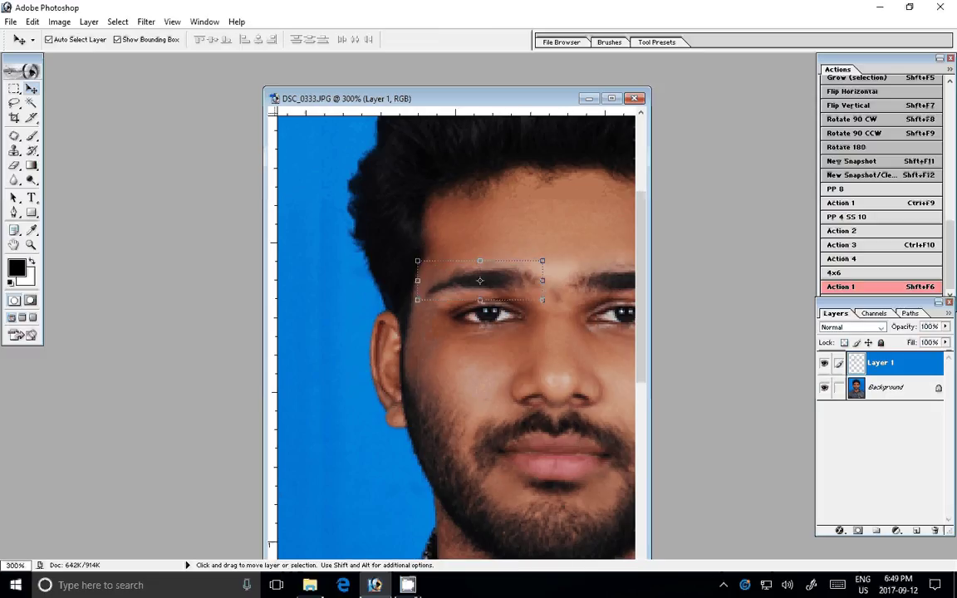
# Step: At 58% layer opacity, nudge the eyebrow patch up to match the brow, then restore 100% opacity
pyautogui.click(945, 326)
pyautogui.moveTo(945, 341); pyautogui.dragTo(916, 341)
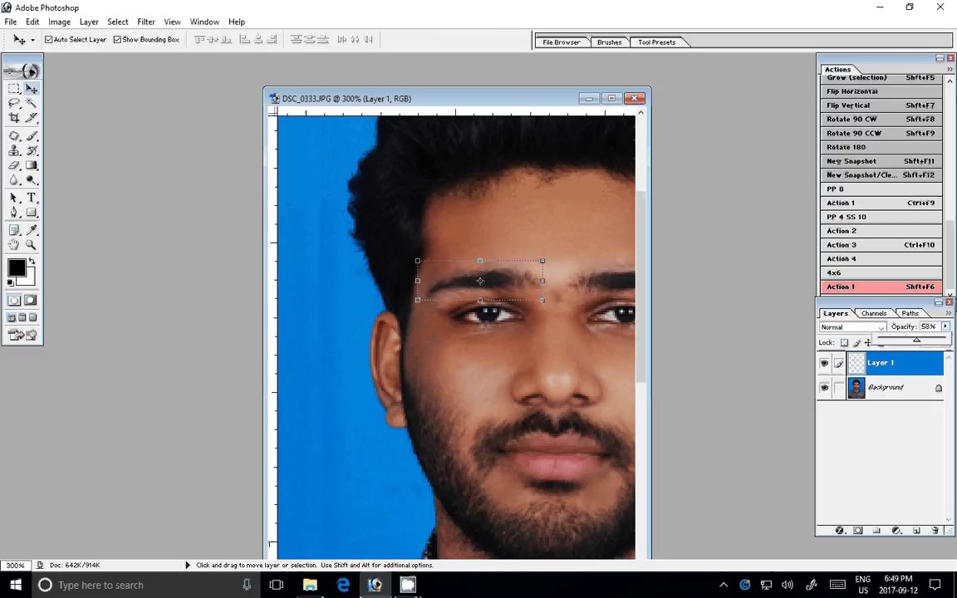
pyautogui.hotkey('ctrl', 'h')
pyautogui.press('Up')
pyautogui.press('Up')
pyautogui.press('Up')
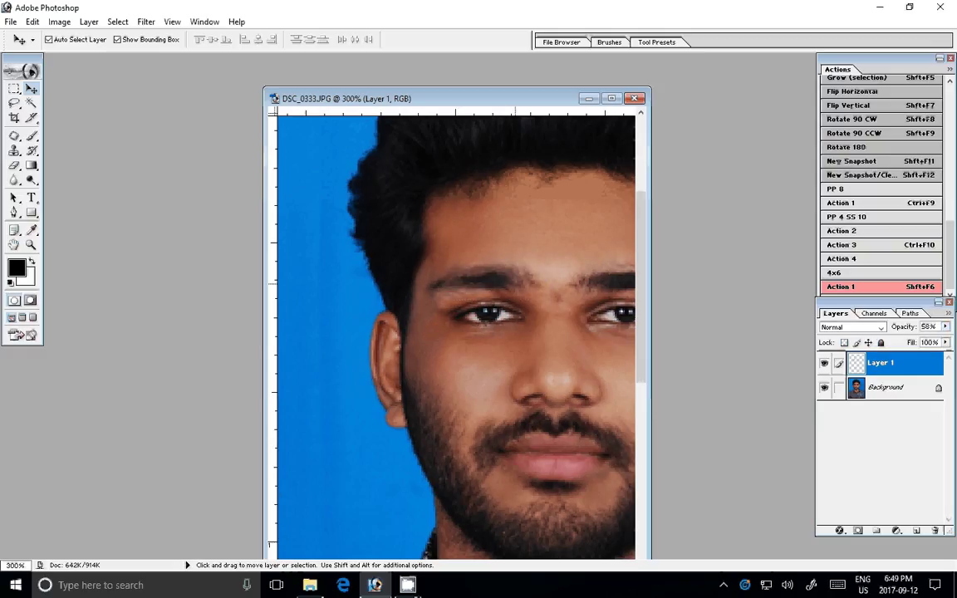
pyautogui.press('Up')
pyautogui.press('Up')
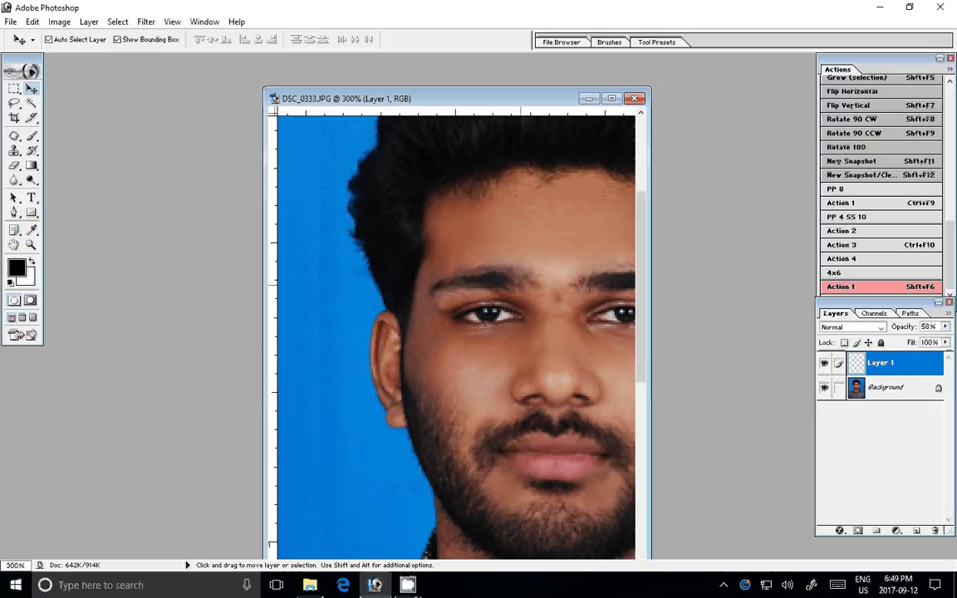
pyautogui.hotkey('ctrl', 'h')
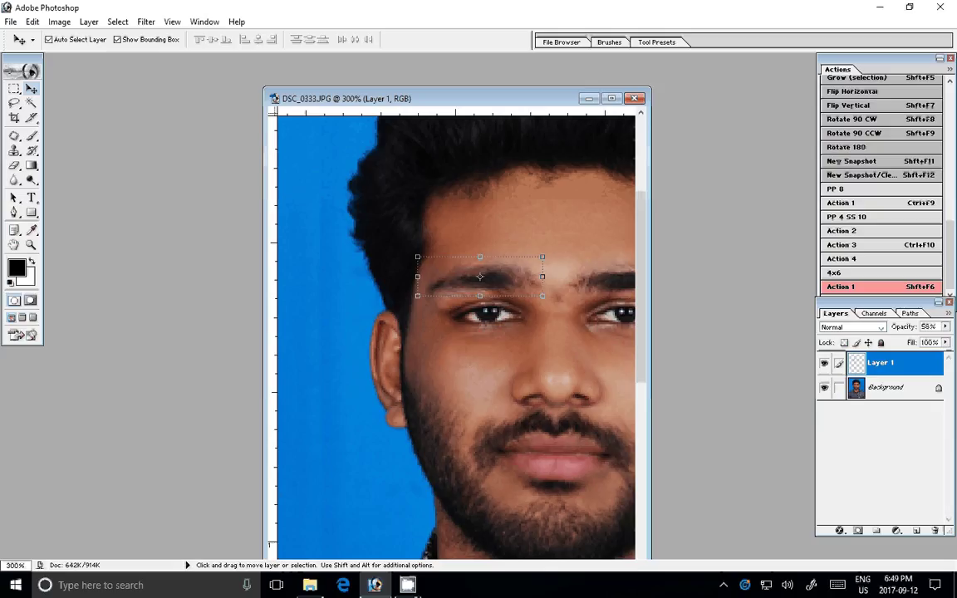
pyautogui.click(945, 327)
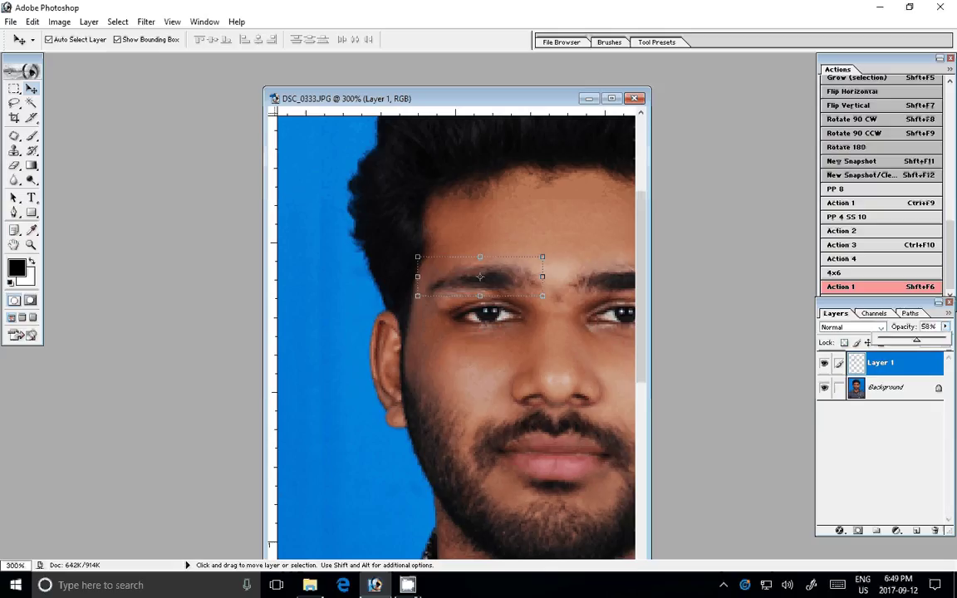
pyautogui.write('100')
pyautogui.press('Return')
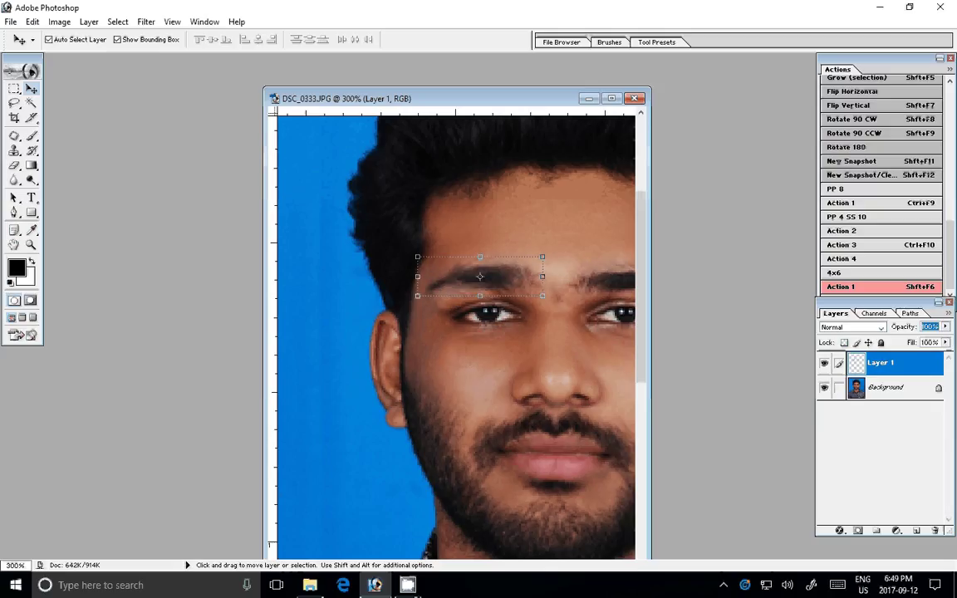
# Step: Fit the photo on screen, shift its window left, and zoom in to 200%
pyautogui.press('z')
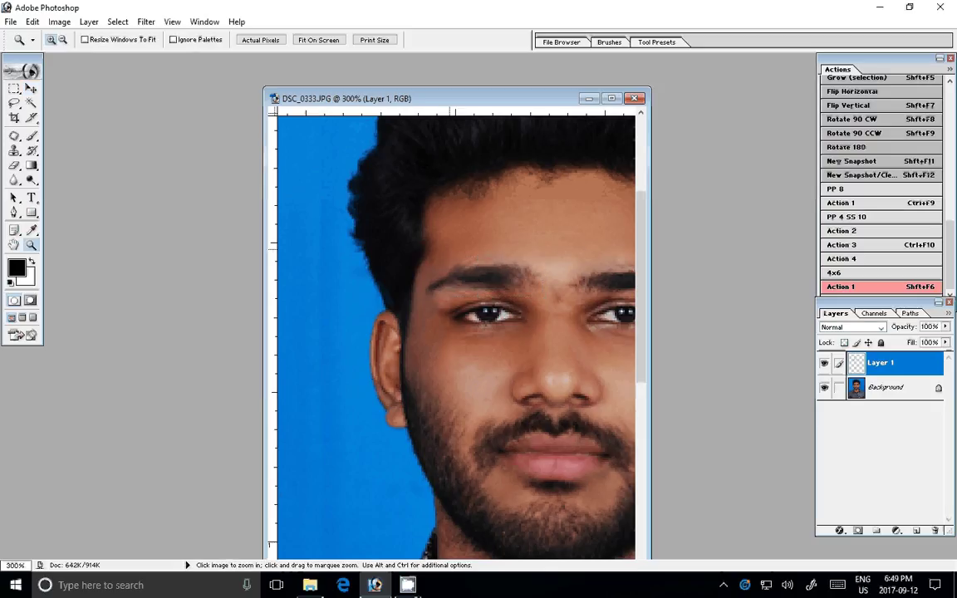
pyautogui.rightClick(454, 244)
pyautogui.click(501, 253)
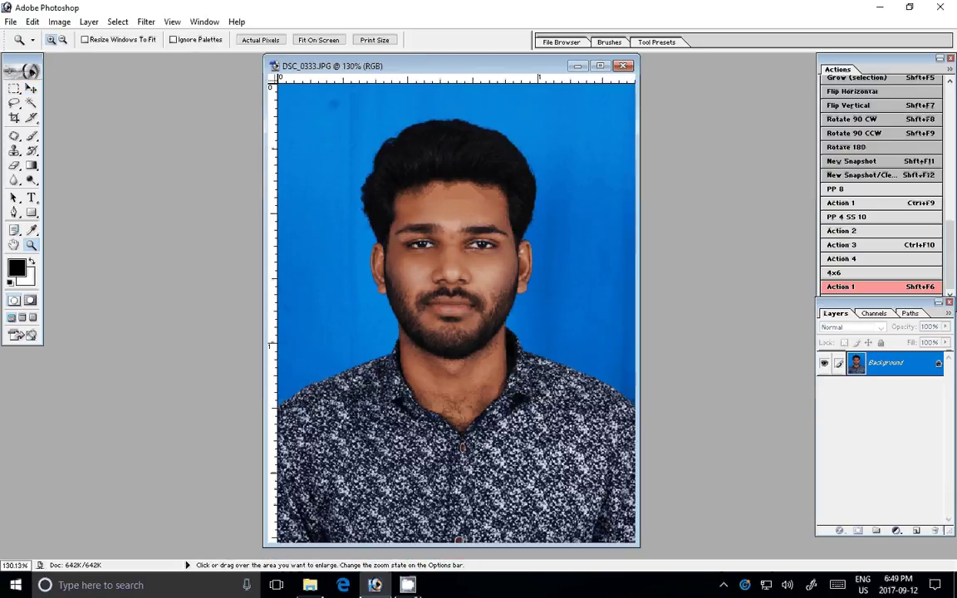
pyautogui.moveTo(432, 65)
pyautogui.mouseDown()
pyautogui.moveTo(264, 68)
pyautogui.moveTo(263, 80)
pyautogui.mouseUp()
pyautogui.hotkey('ctrl', '+')
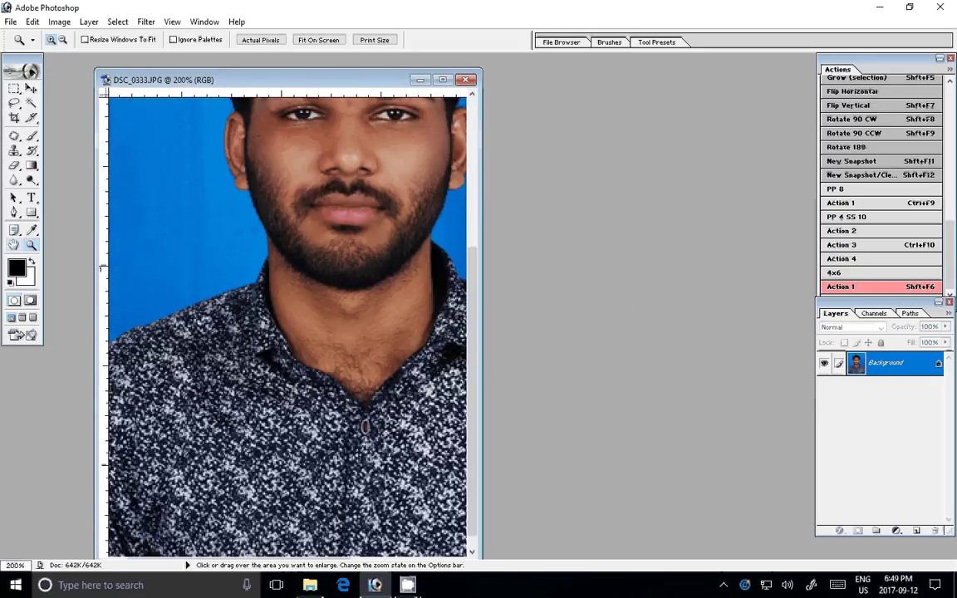
# Step: Soften the neck skin with the Blur tool, then fit the photo back on screen
pyautogui.press('r')
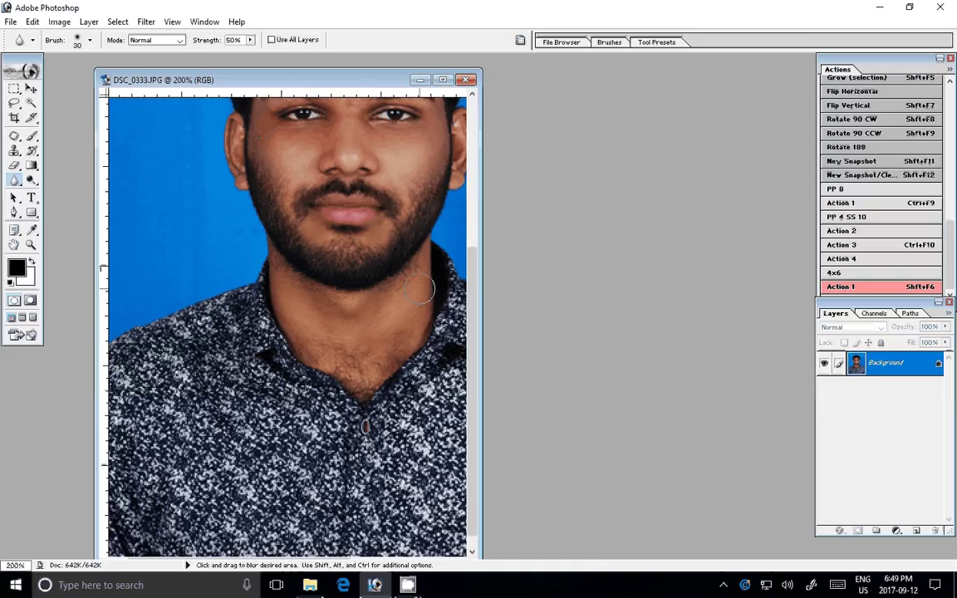
pyautogui.press('z')
pyautogui.rightClick(353, 343)
pyautogui.click(393, 351)
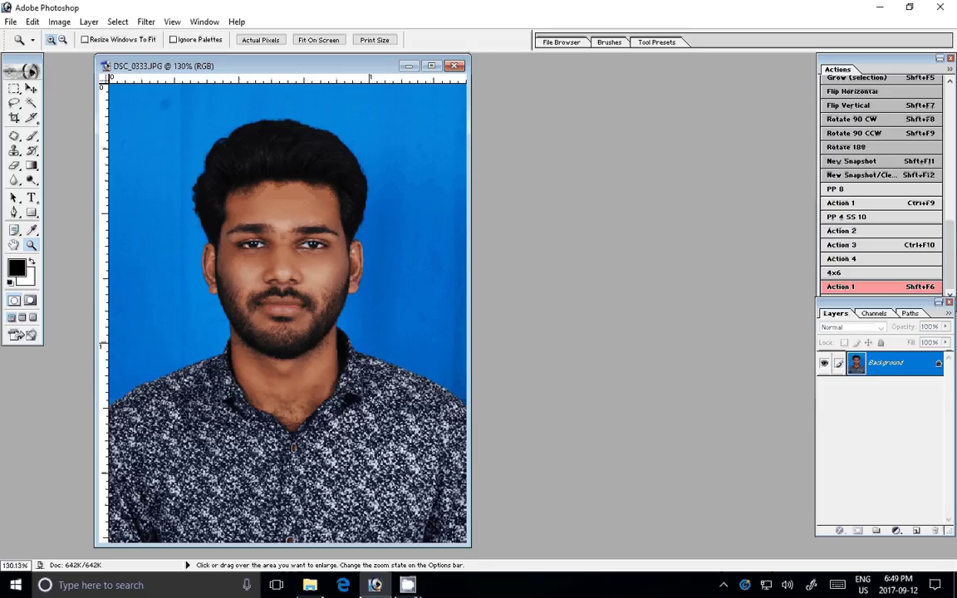
# Step: Start a 6x4 inch, 300 ppi document and run the PP 8 action
pyautogui.hotkey('ctrl', 'n')
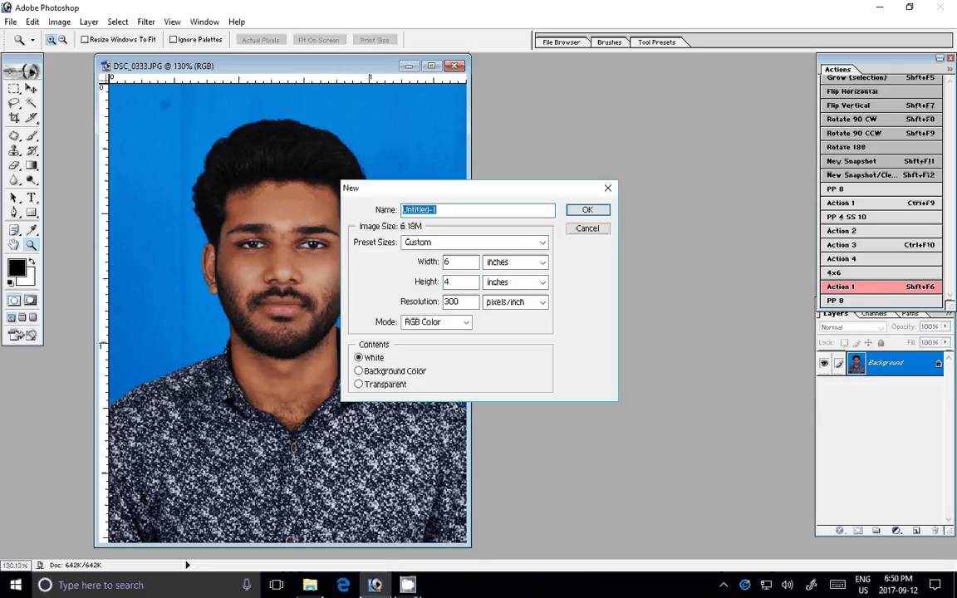
pyautogui.press('Escape')
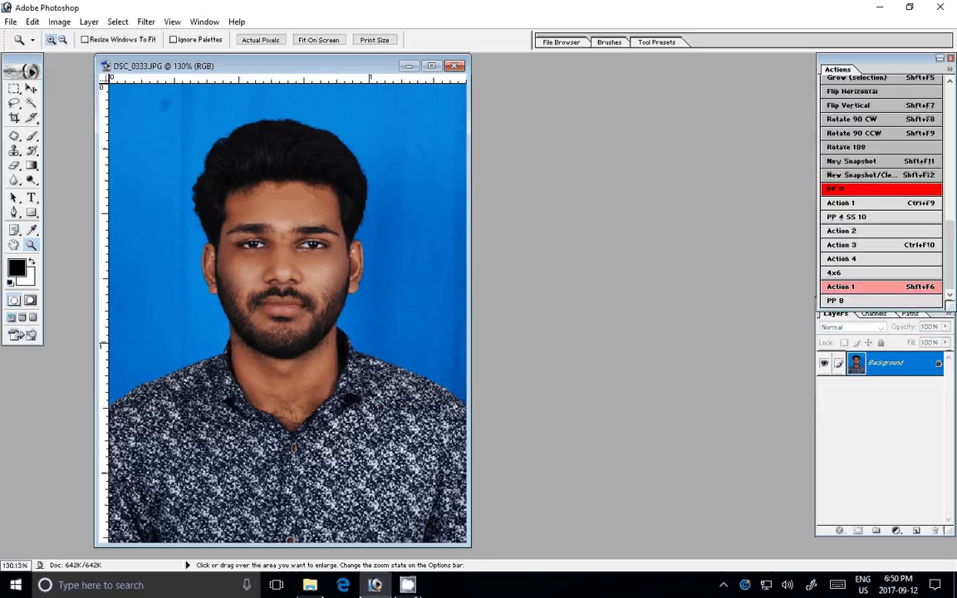